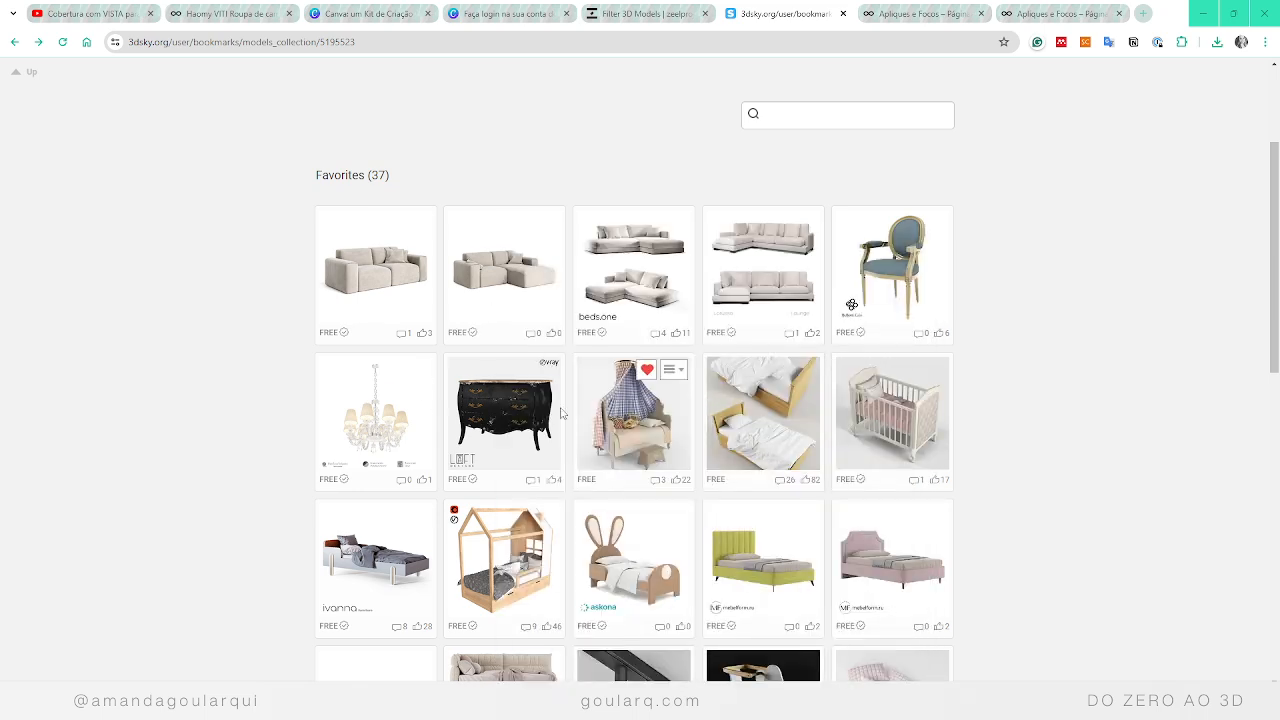
# Step: Browse the favorites collection, preview the tableware models and open the Luna Teapot page to review its details and comments
pyautogui.scroll(-2, 997, 444)
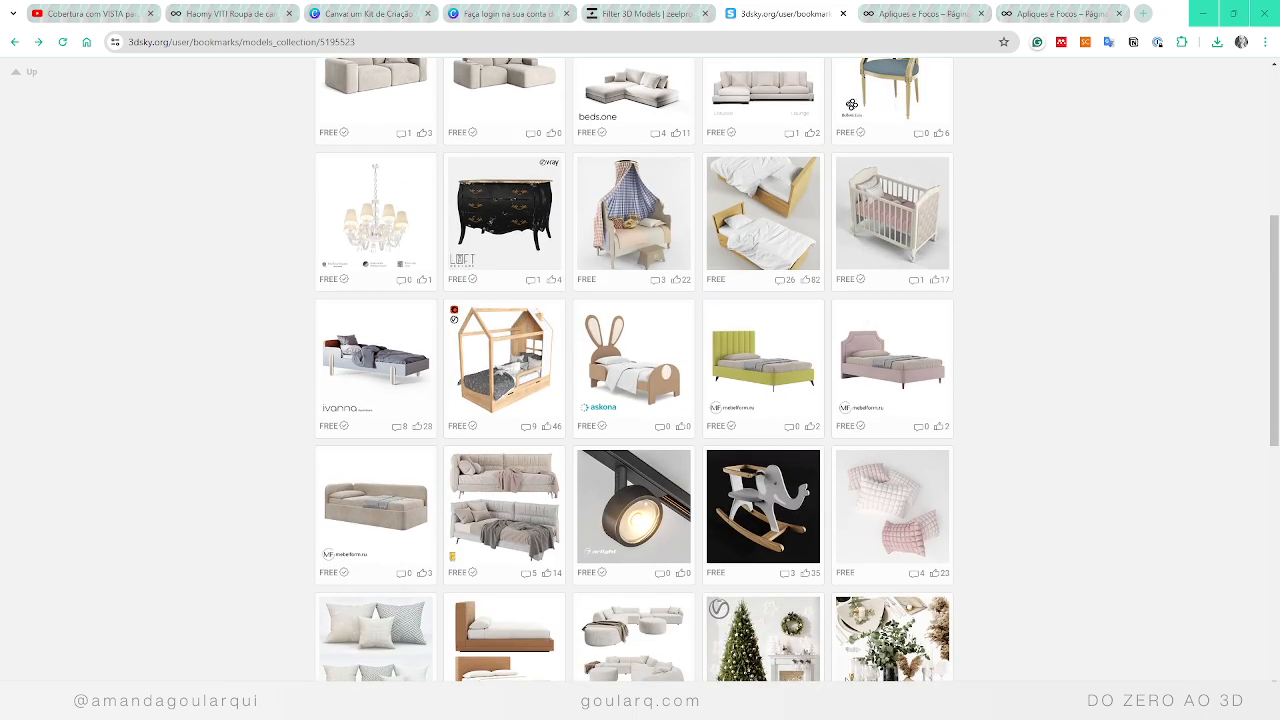
pyautogui.scroll(-2, 1016, 543)
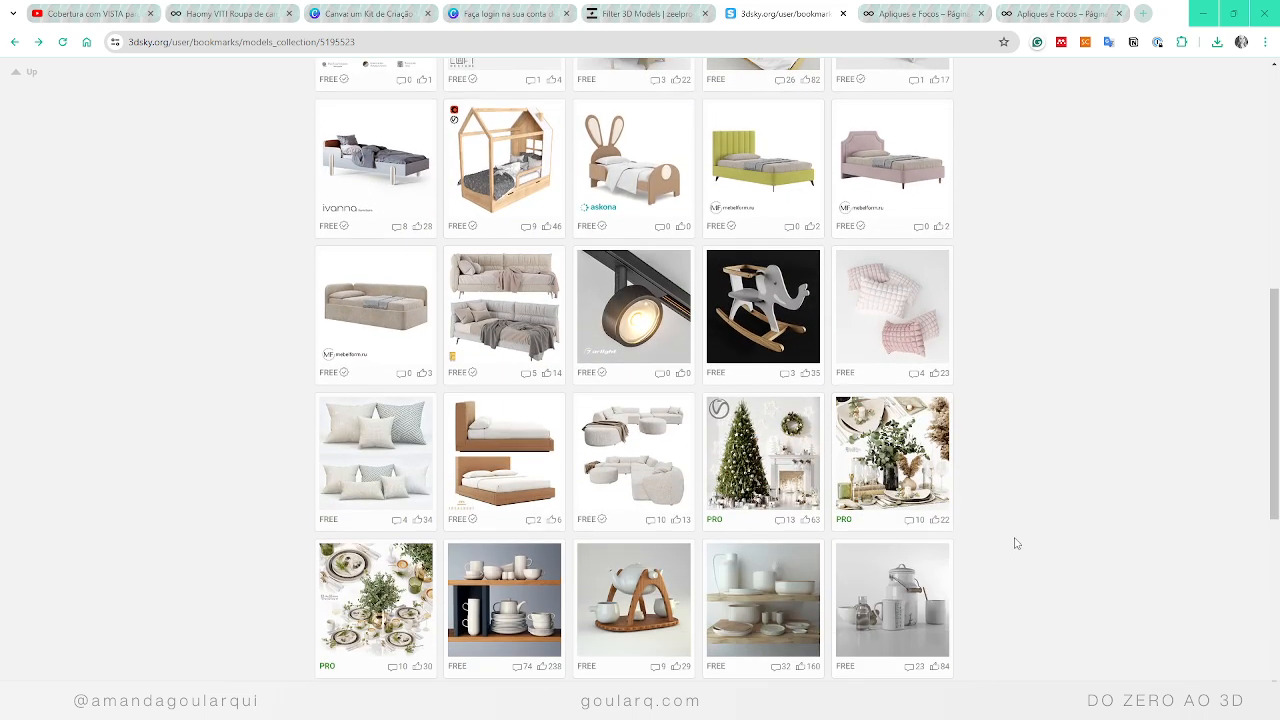
pyautogui.scroll(-2, 1016, 543)
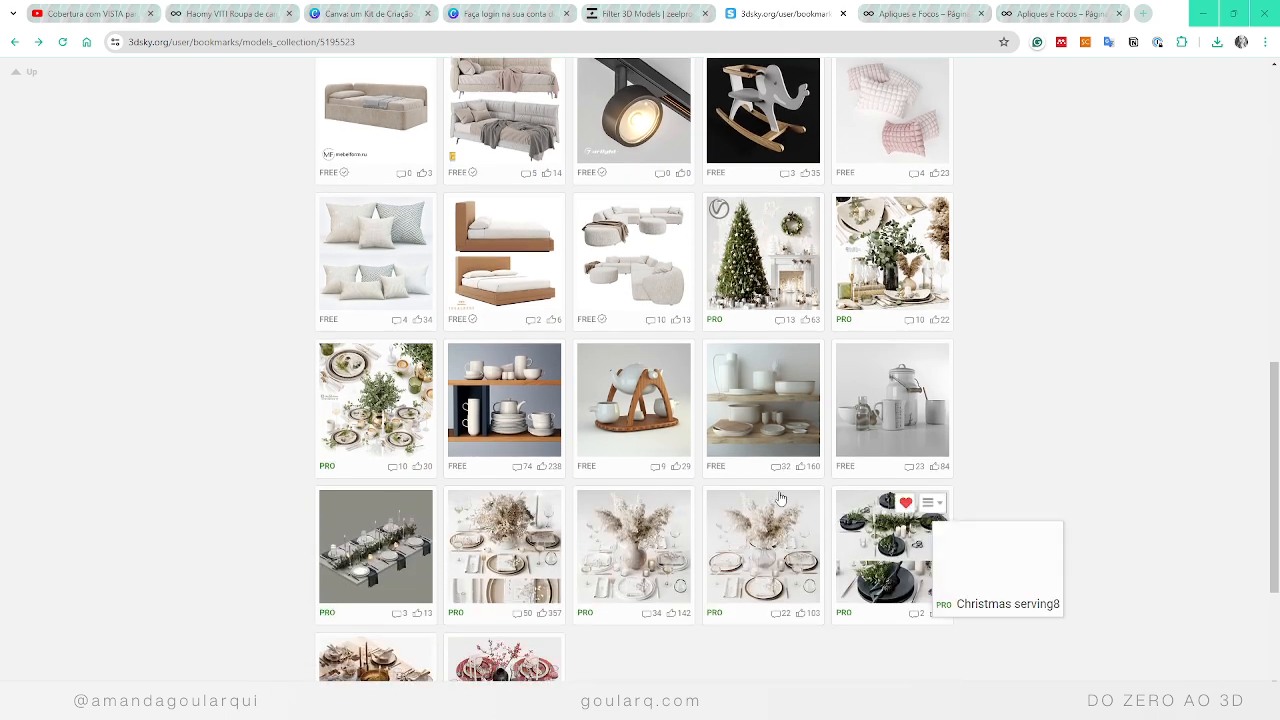
pyautogui.moveTo(493, 424)
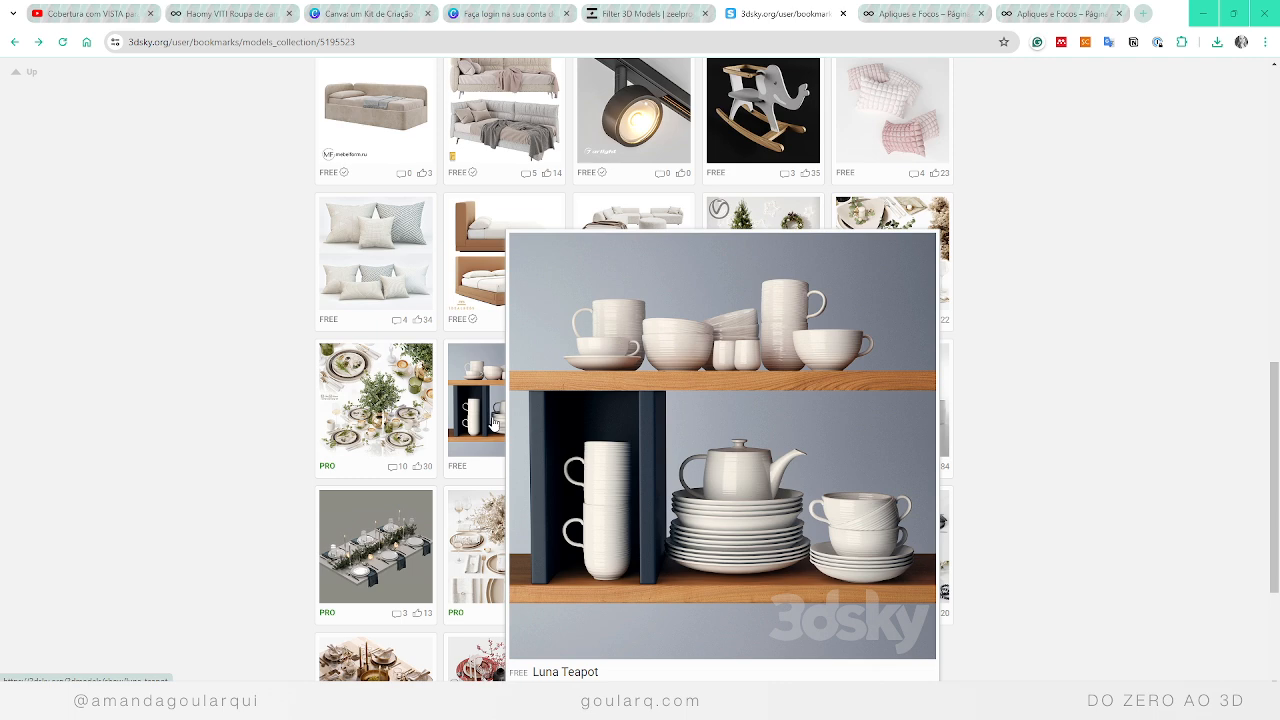
pyautogui.moveTo(685, 397)
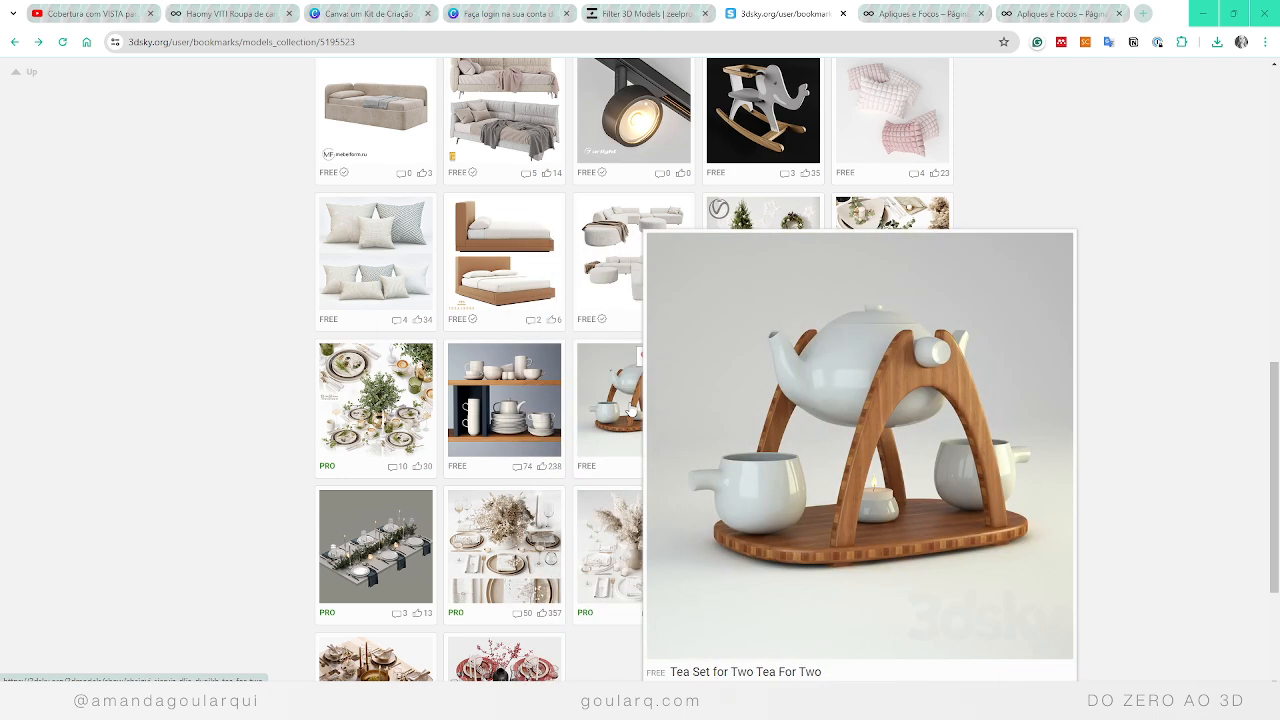
pyautogui.click(505, 410)
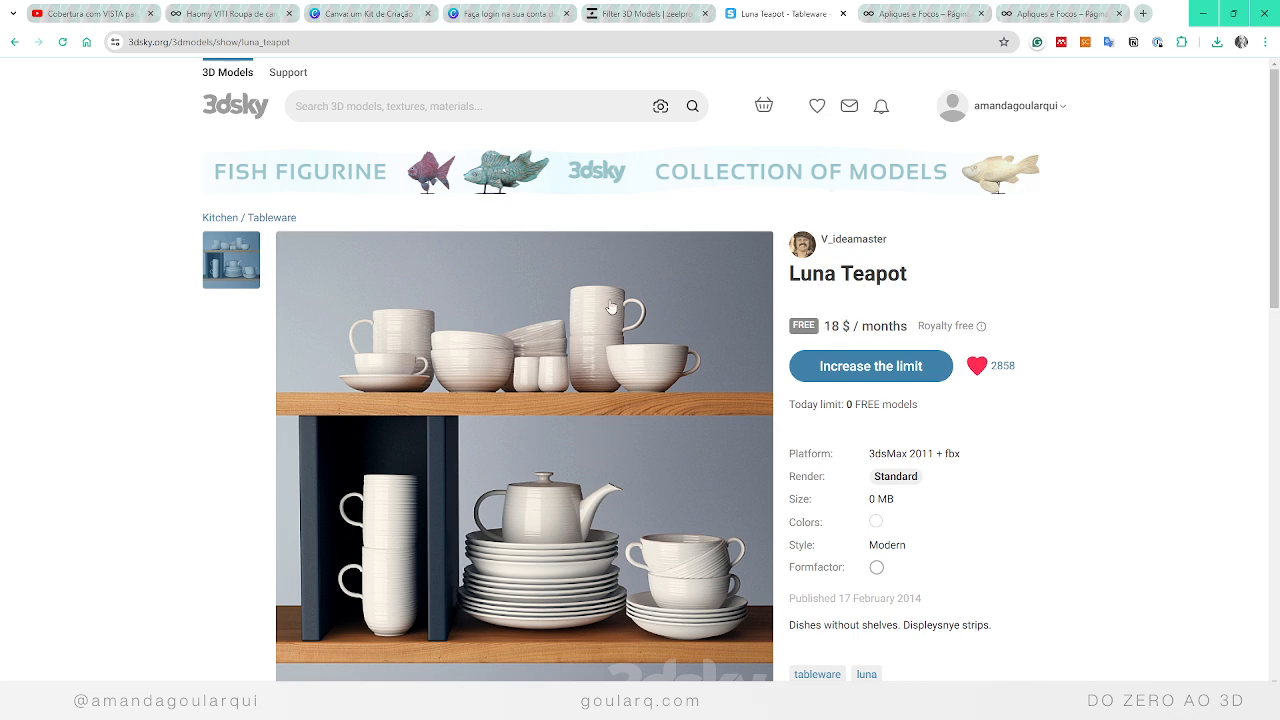
pyautogui.scroll(-5, 557, 500)
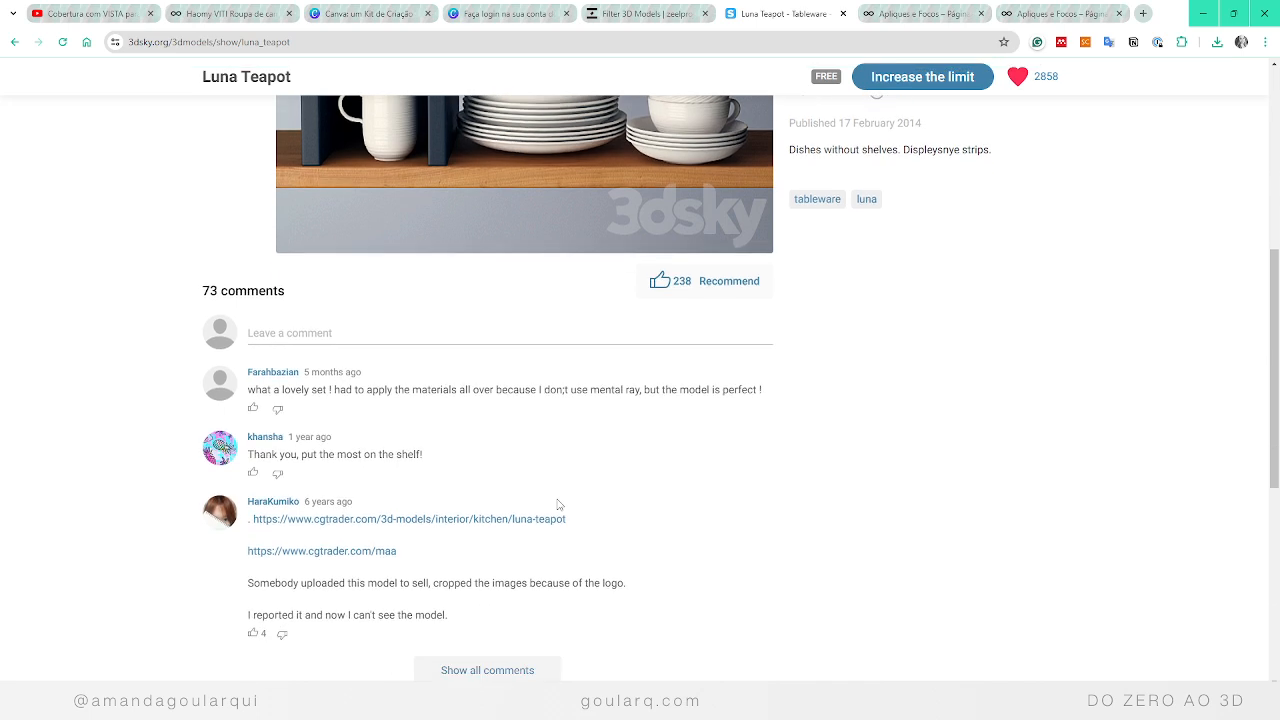
pyautogui.scroll(5, 557, 503)
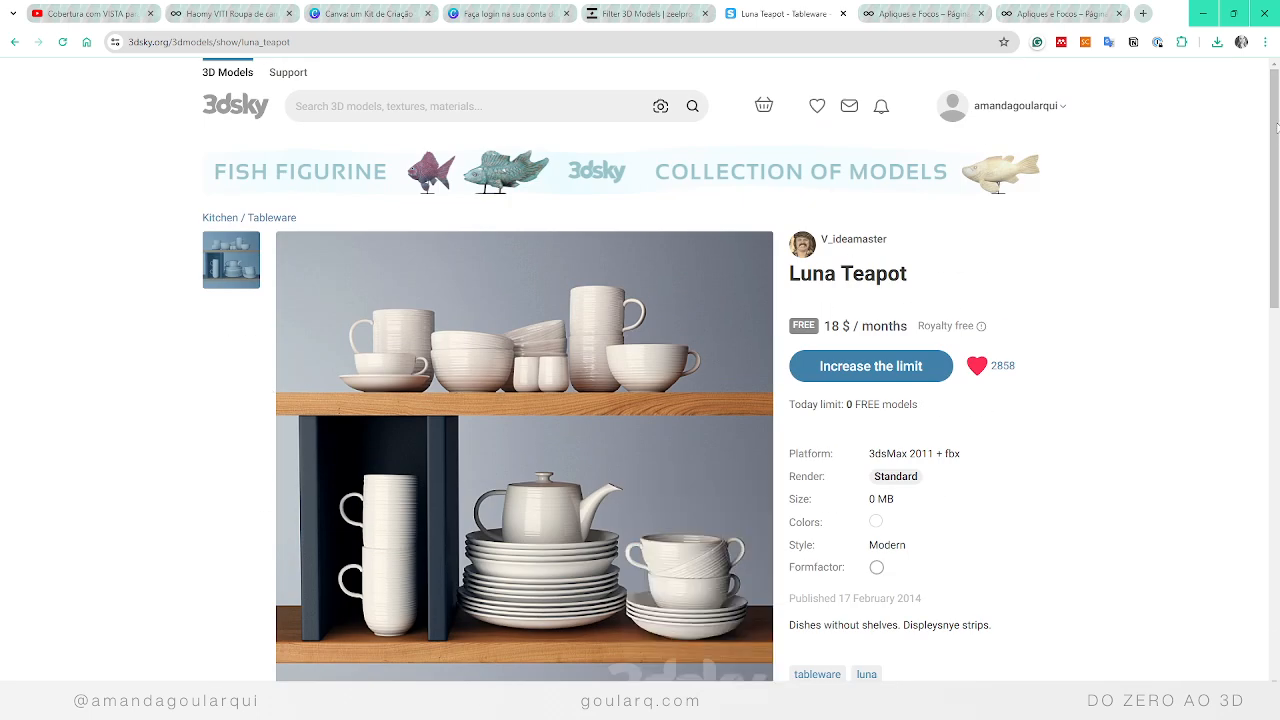
# Step: Switch to the Sala model in SketchUp at full-screen size and float the Transmutr import toolbar over the drawing area
pyautogui.click(1203, 13)
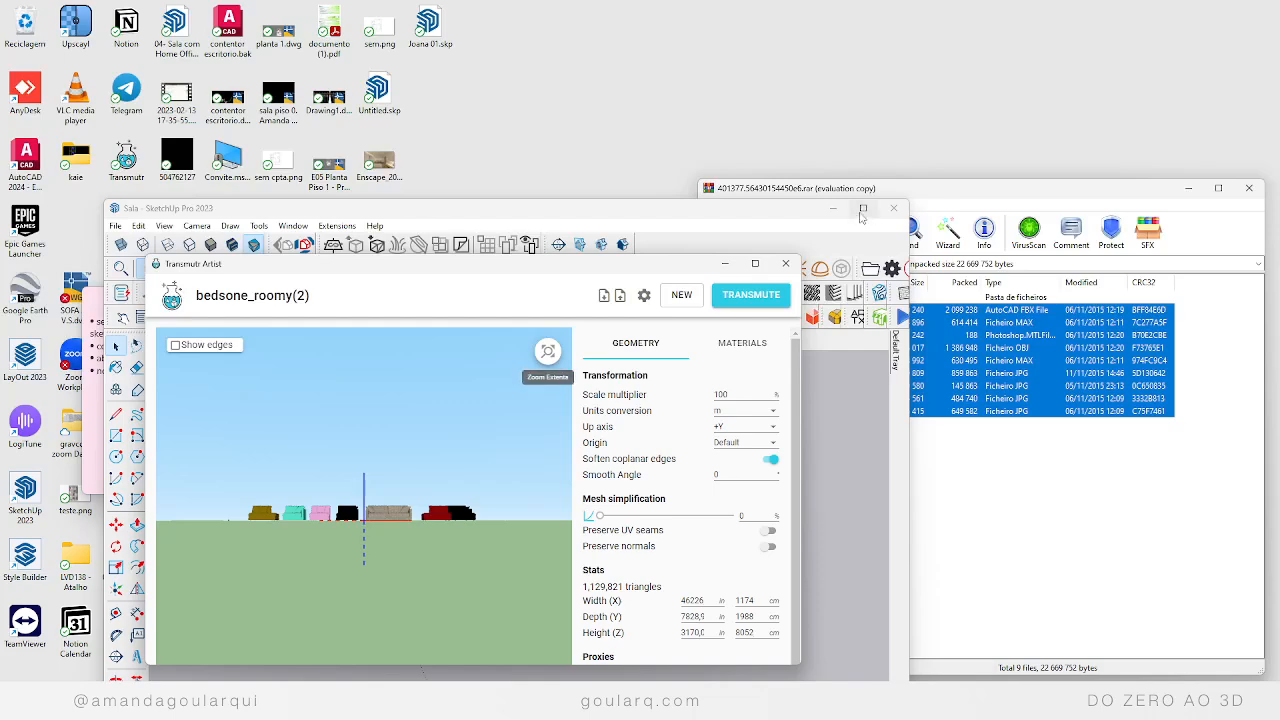
pyautogui.click(862, 209)
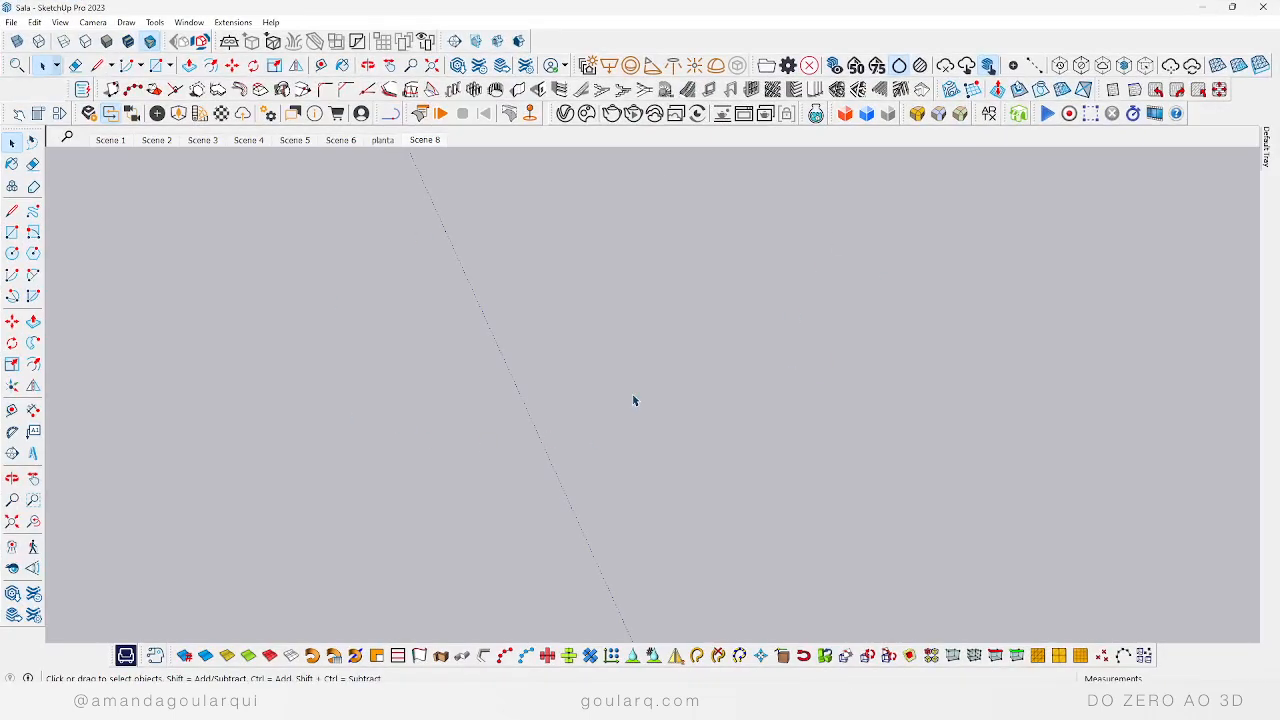
pyautogui.moveTo(808, 113); pyautogui.dragTo(458, 251)
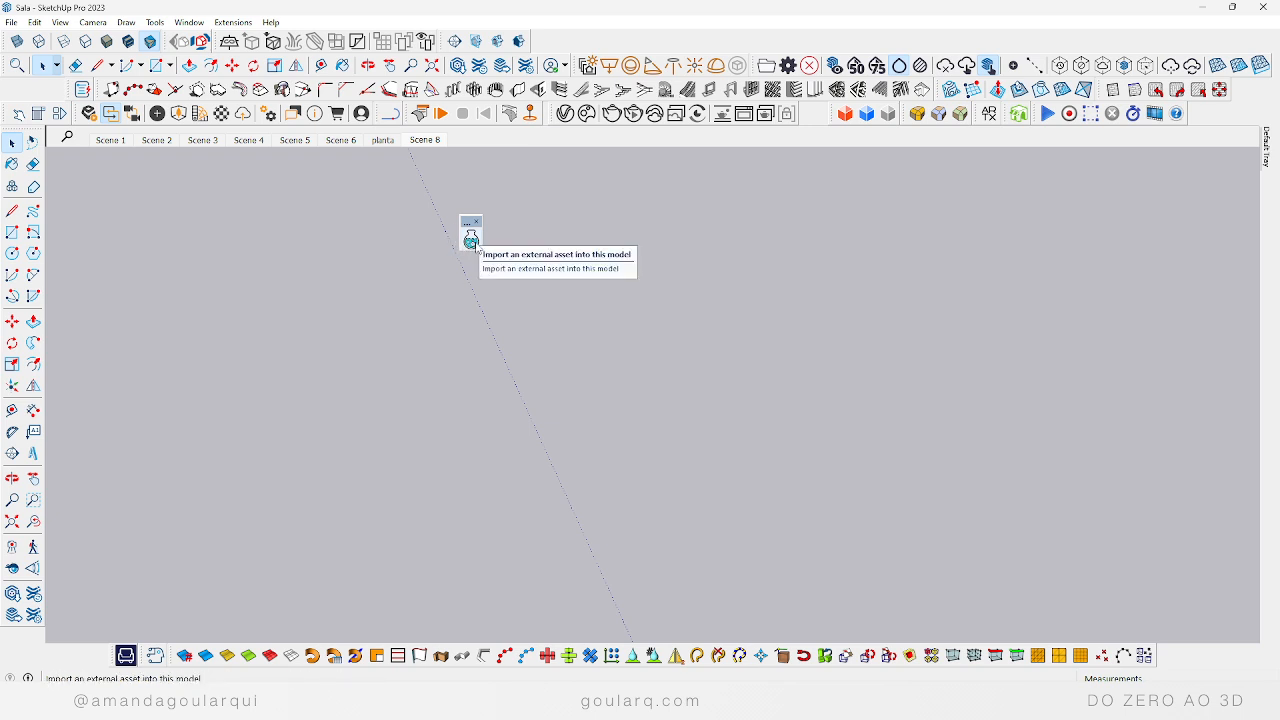
# Step: Launch the Transmutr importer, dismiss the Megascans communication error and reduce its window to float over the model
pyautogui.click(471, 240)
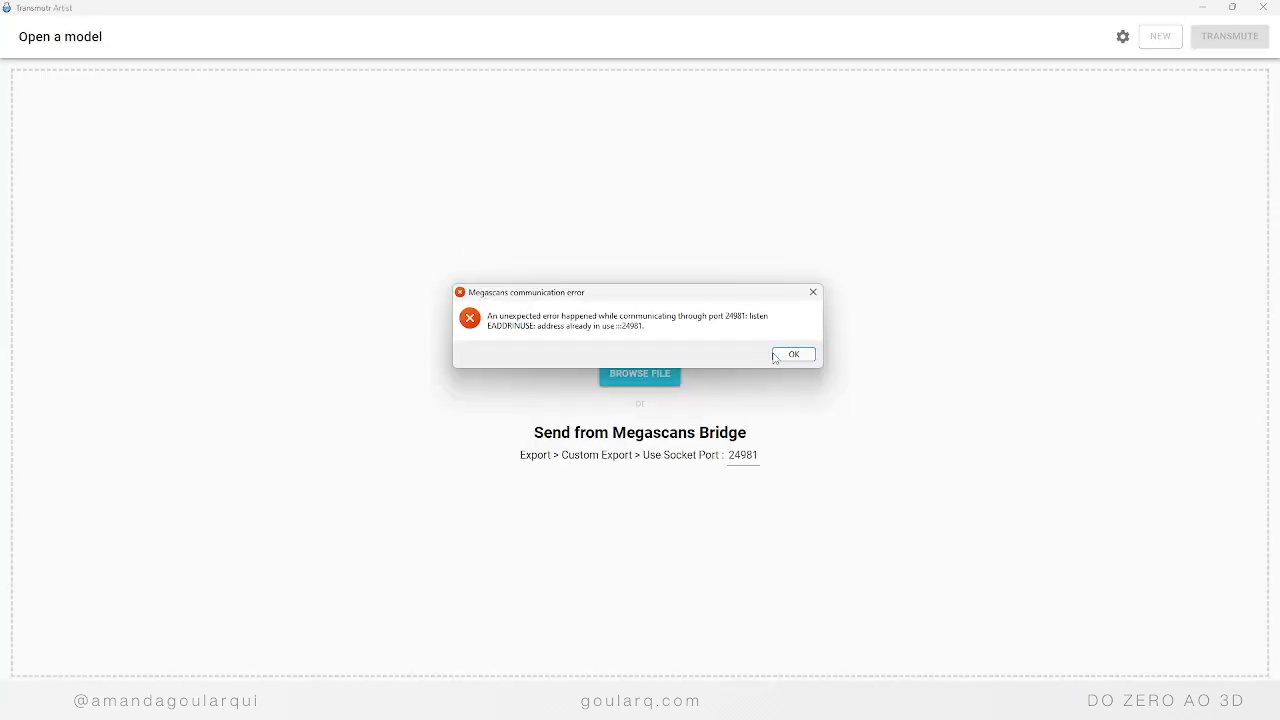
pyautogui.click(776, 356)
pyautogui.click(1232, 7)
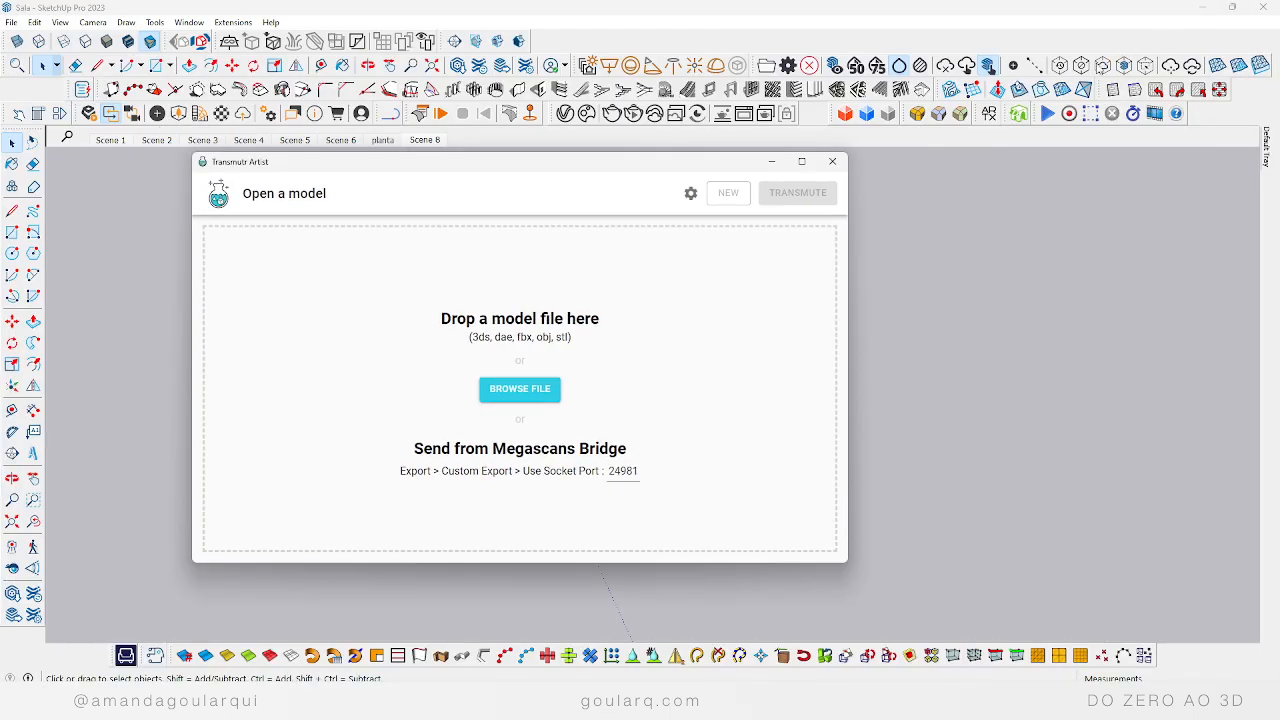
pyautogui.moveTo(619, 168); pyautogui.dragTo(690, 178)
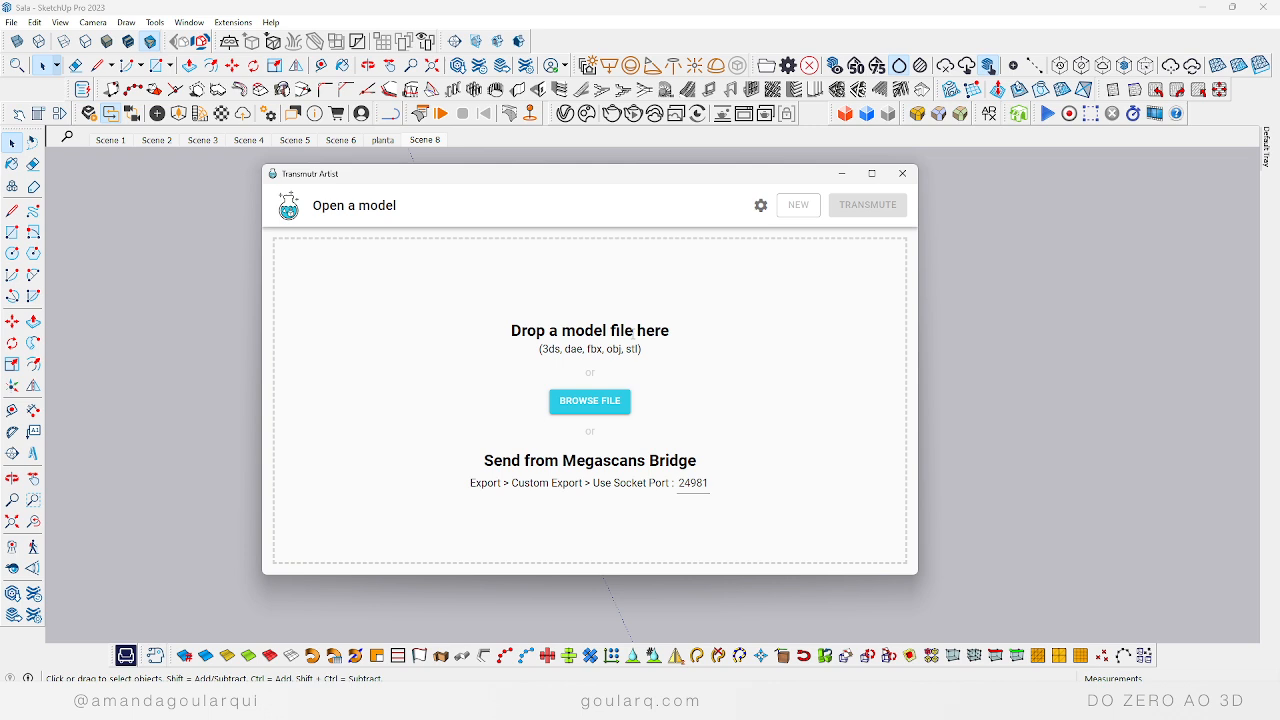
# Step: Switch to the browser and open the Zeel Project home page
pyautogui.click(593, 412)
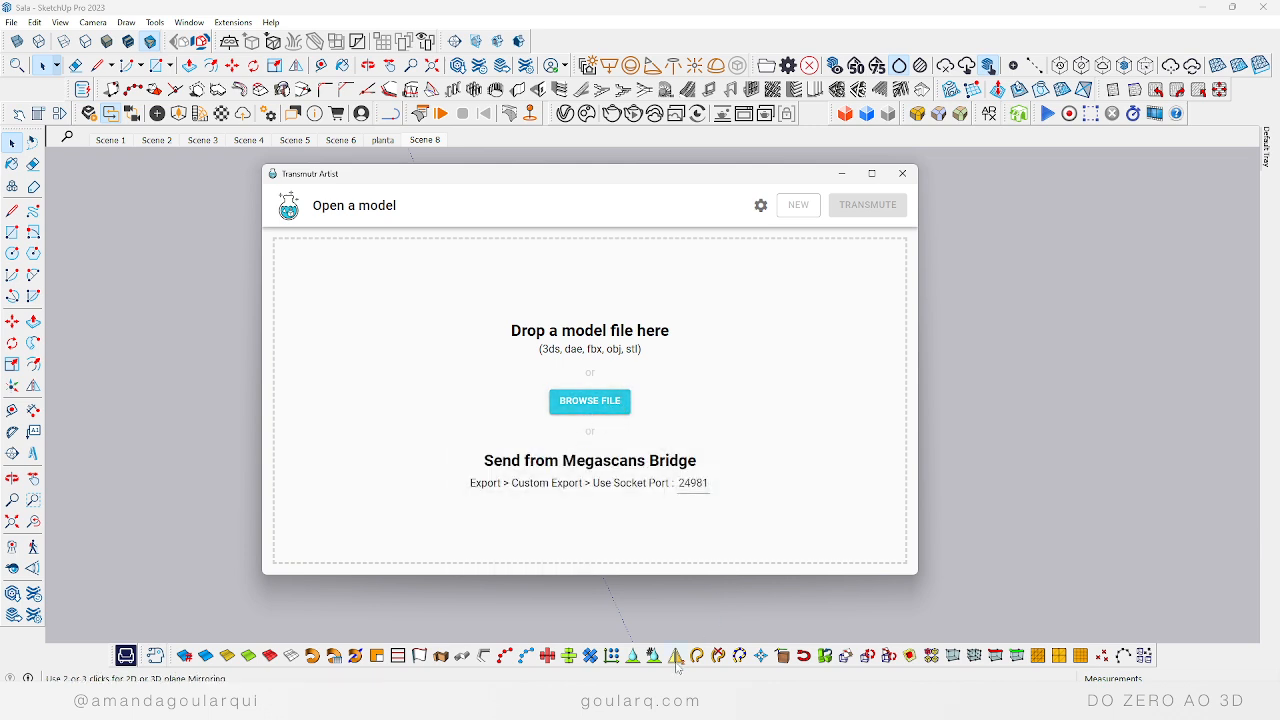
pyautogui.moveTo(566, 719)
pyautogui.click(617, 651)
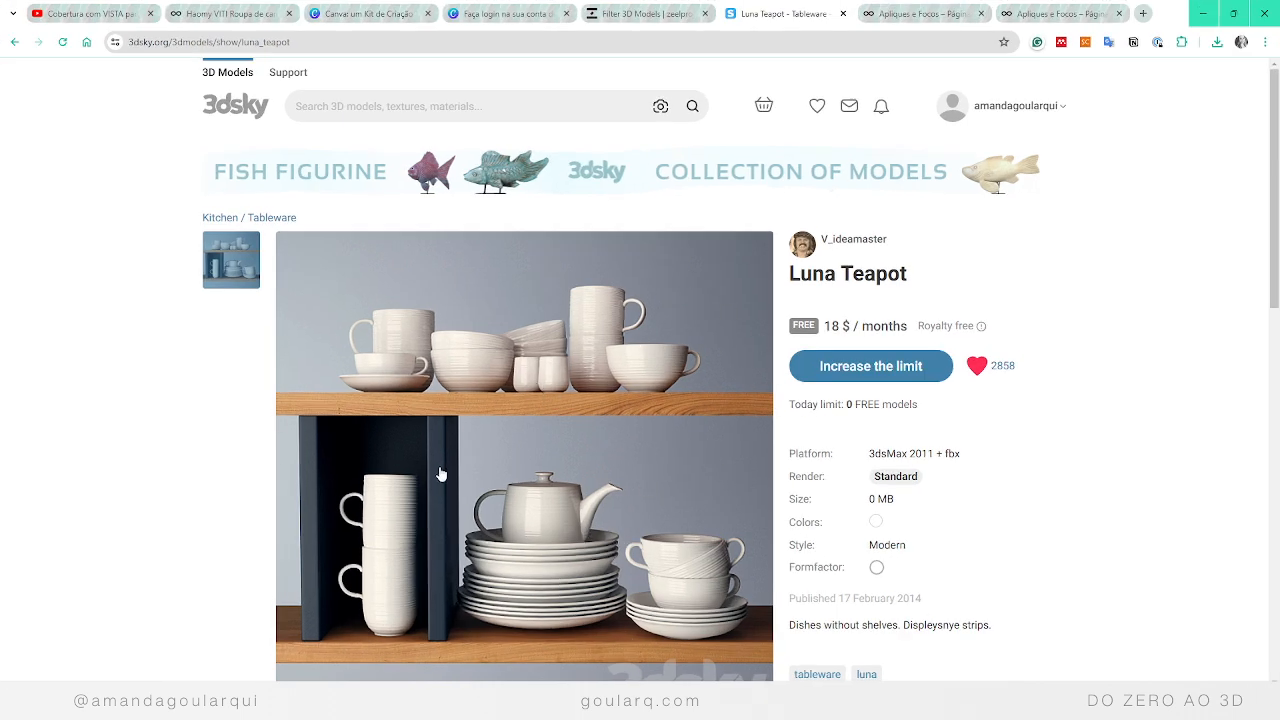
pyautogui.click(634, 15)
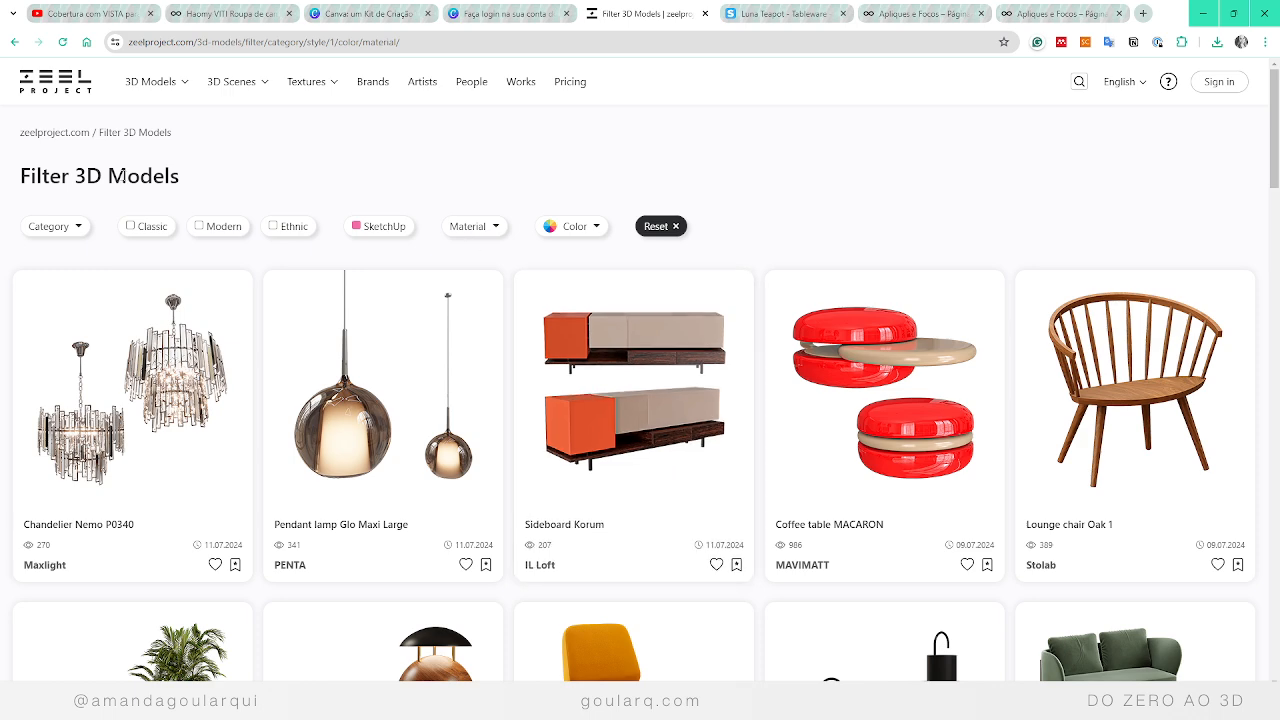
pyautogui.click(55, 84)
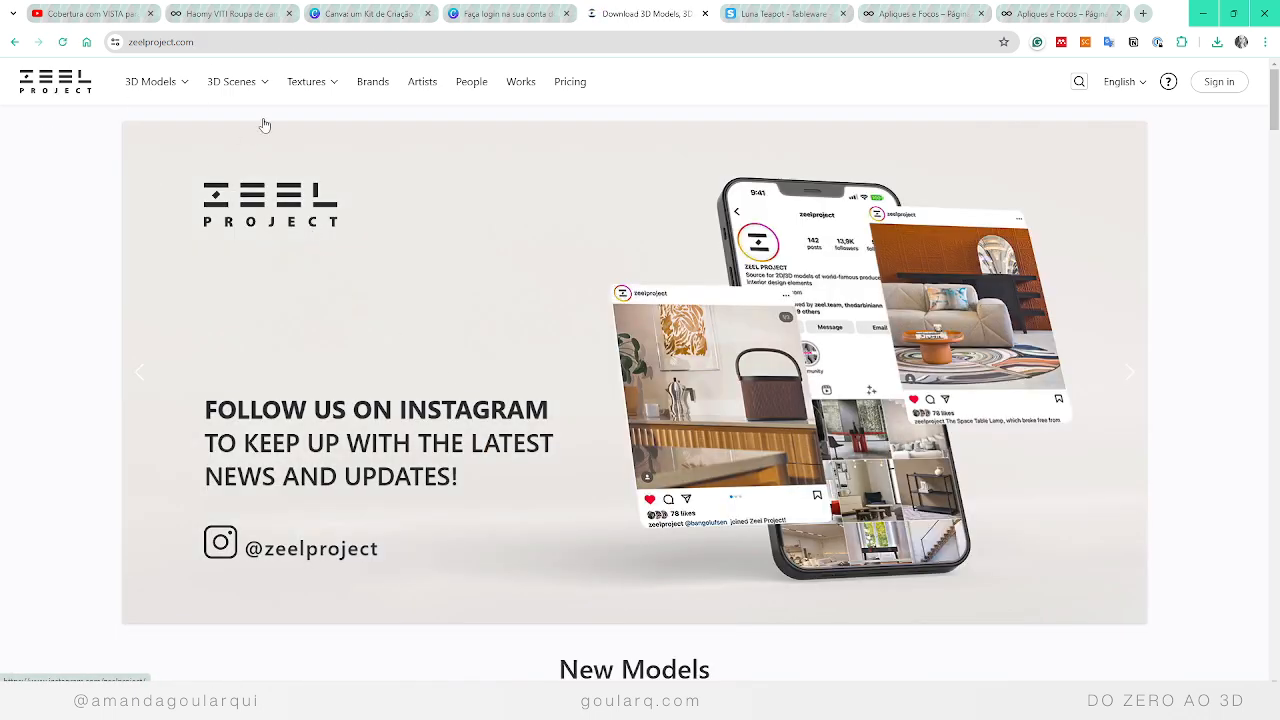
# Step: Show the Sofas category of 3D models filtered to SketchUp and look through the available sofas
pyautogui.moveTo(163, 81)
pyautogui.click(278, 170)
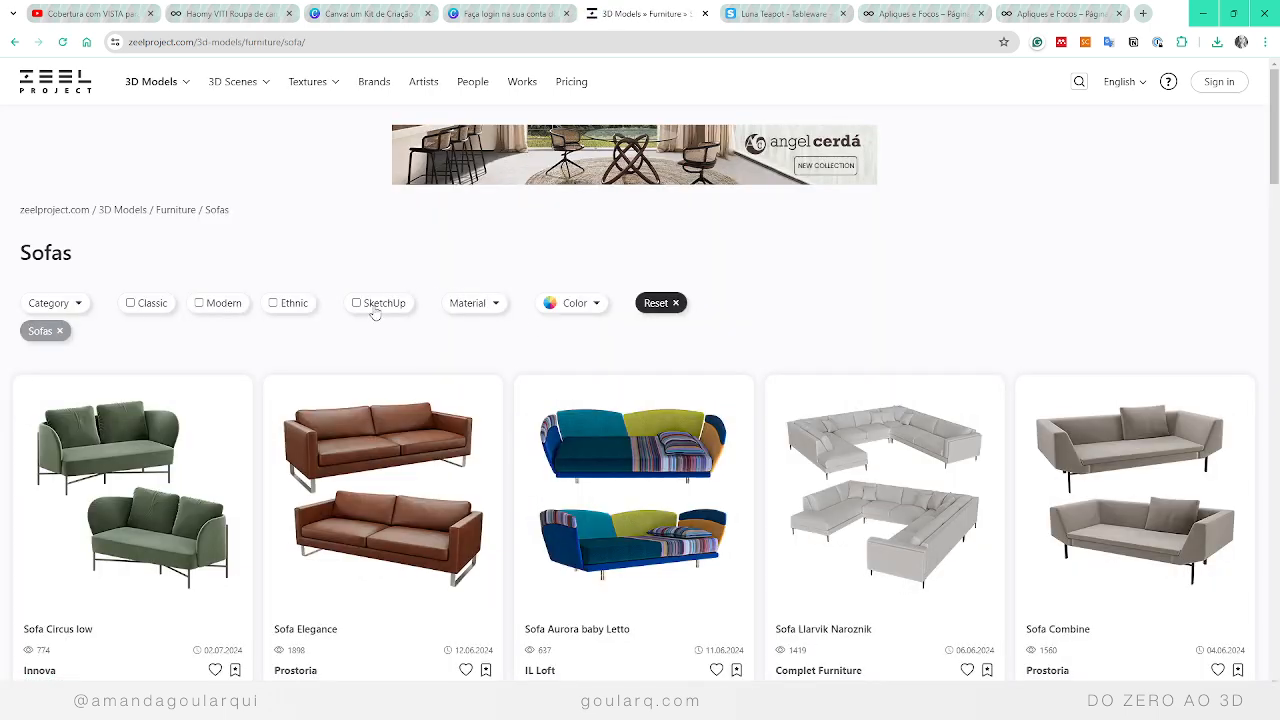
pyautogui.click(378, 310)
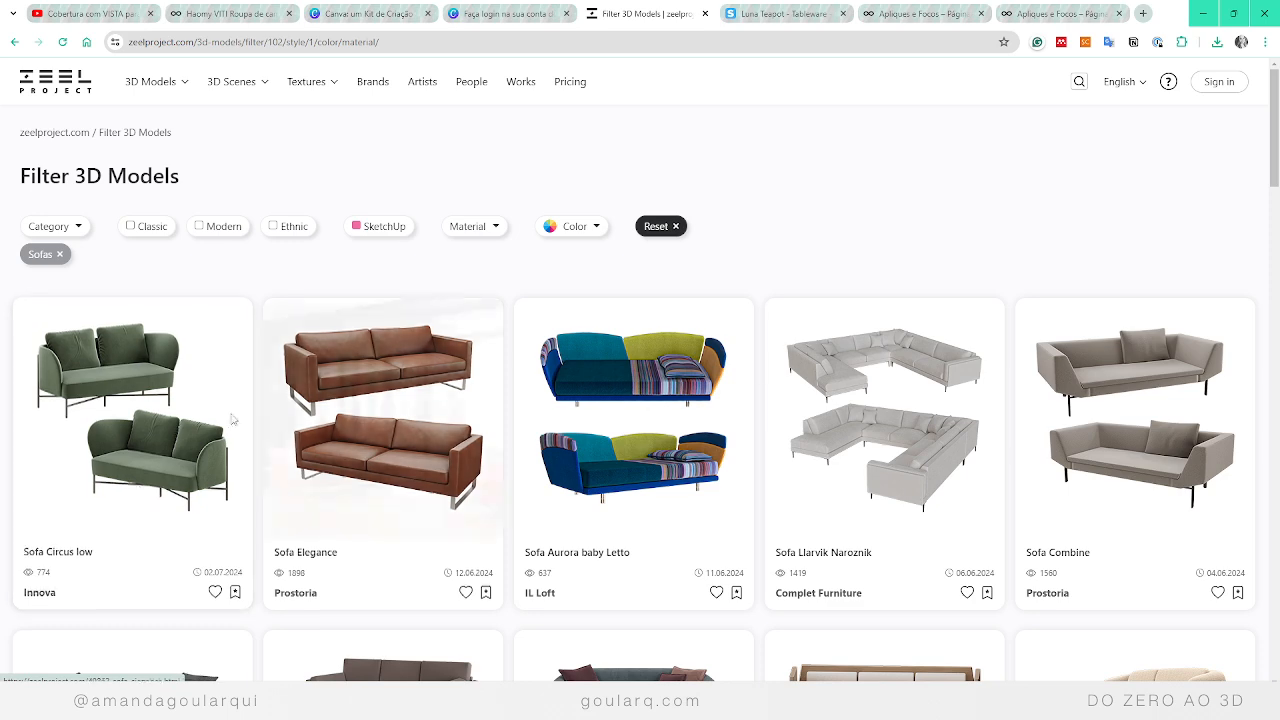
pyautogui.scroll(-4, 524, 537)
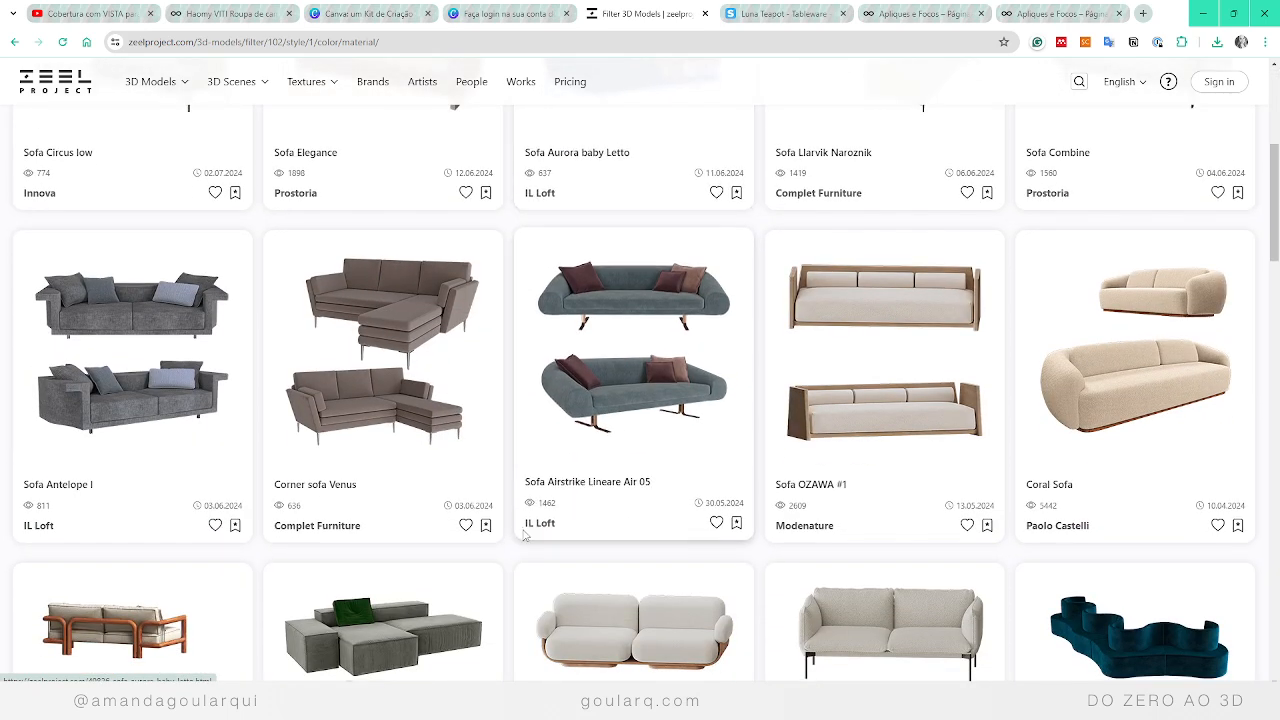
pyautogui.scroll(-4, 693, 570)
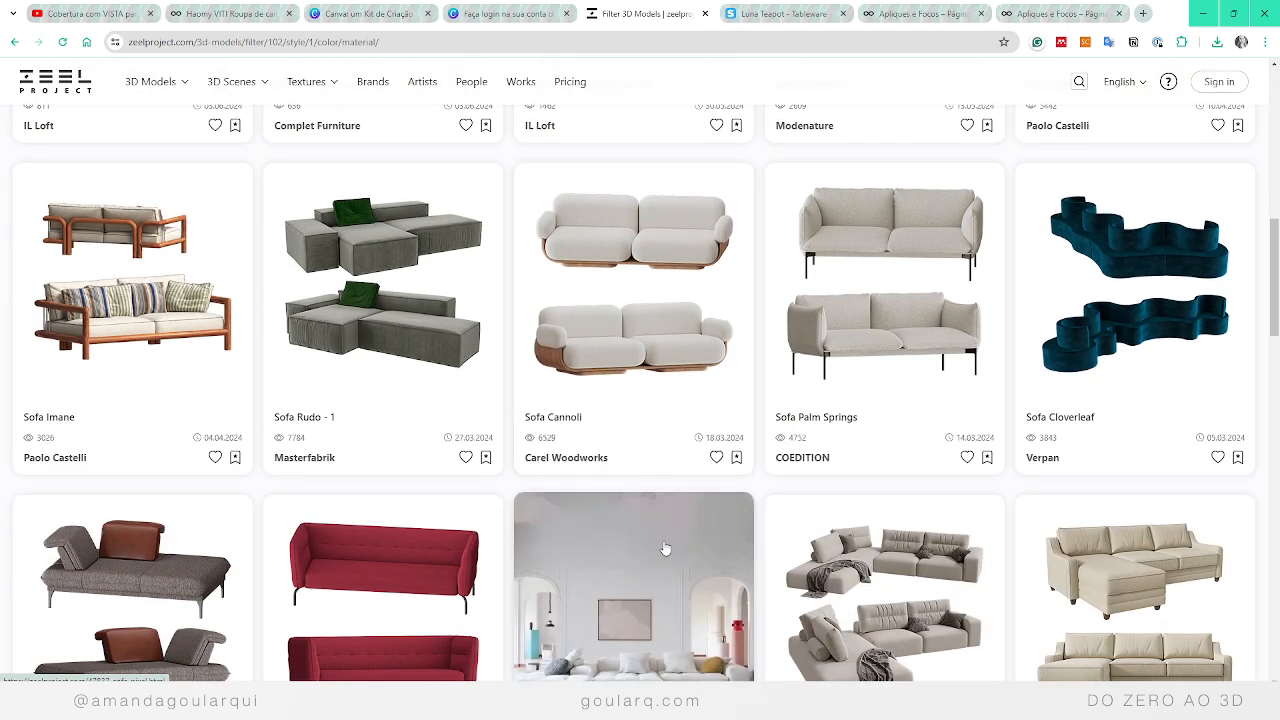
pyautogui.scroll(8, 386, 517)
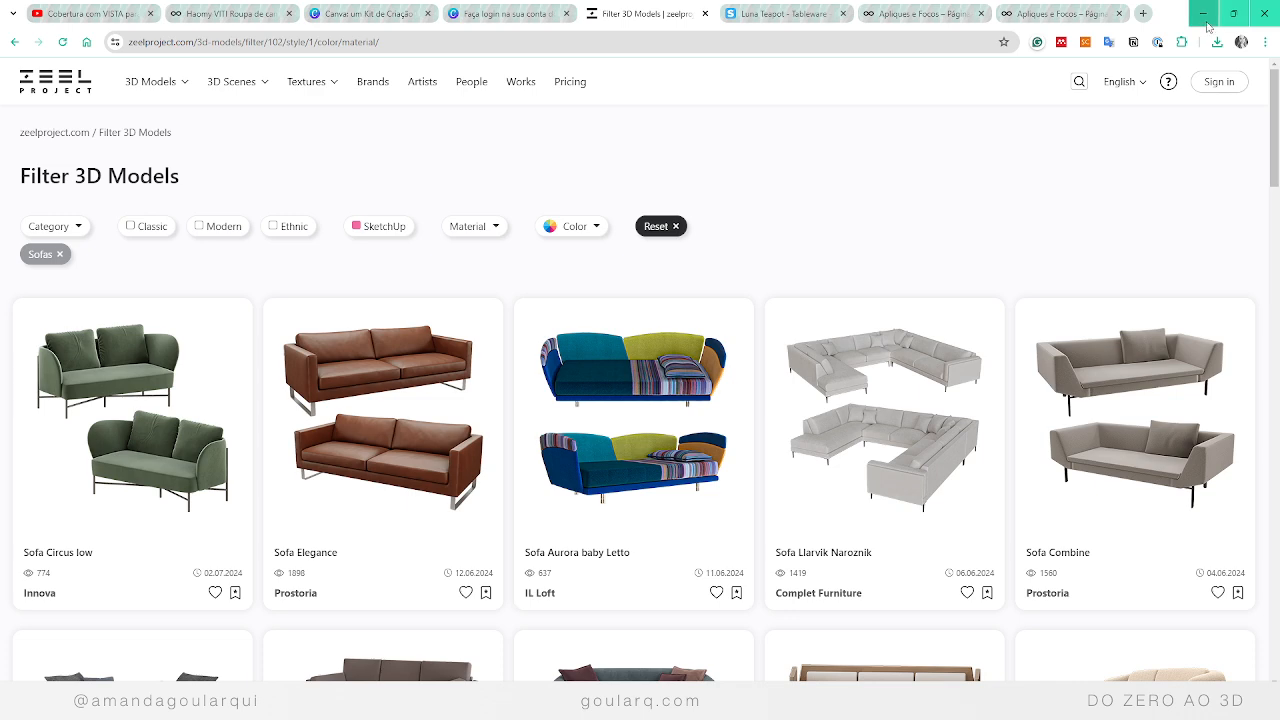
# Step: Check the supported platform formats on the 3dsky Luna Teapot page and return to the SketchUp-filtered sofa list
pyautogui.click(790, 15)
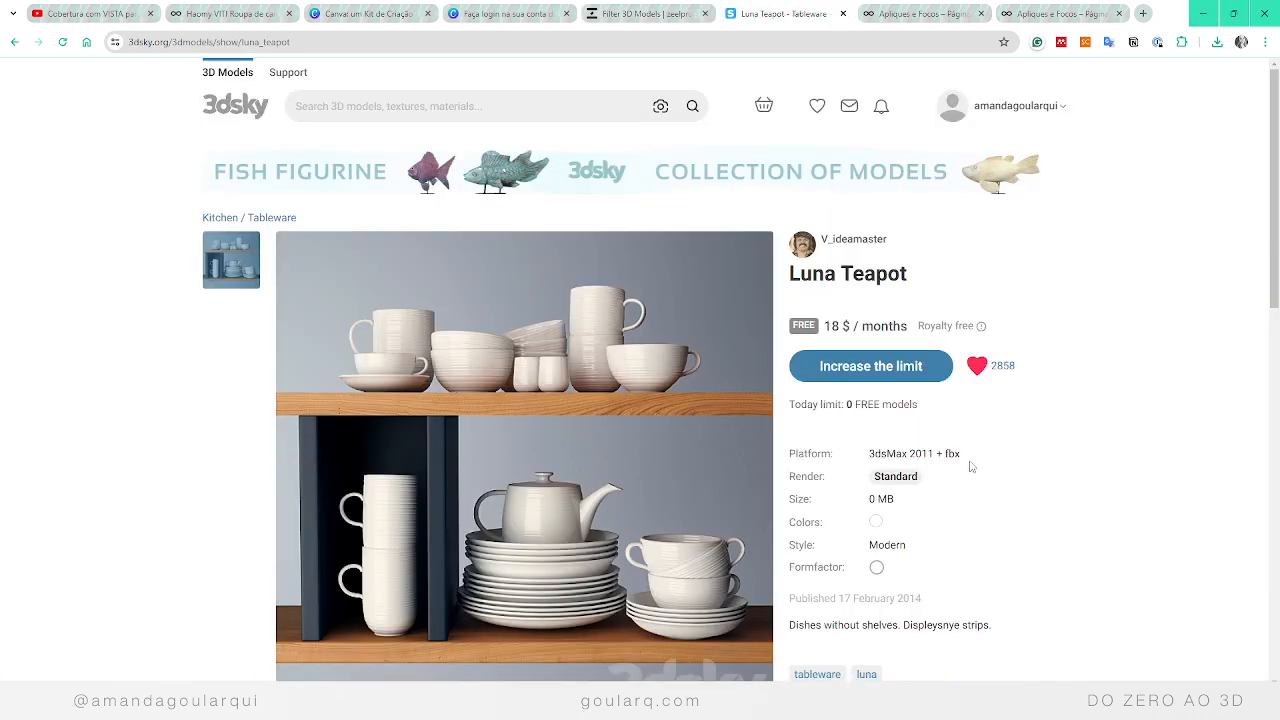
pyautogui.scroll(-3, 921, 585)
pyautogui.scroll(3, 943, 524)
pyautogui.click(640, 14)
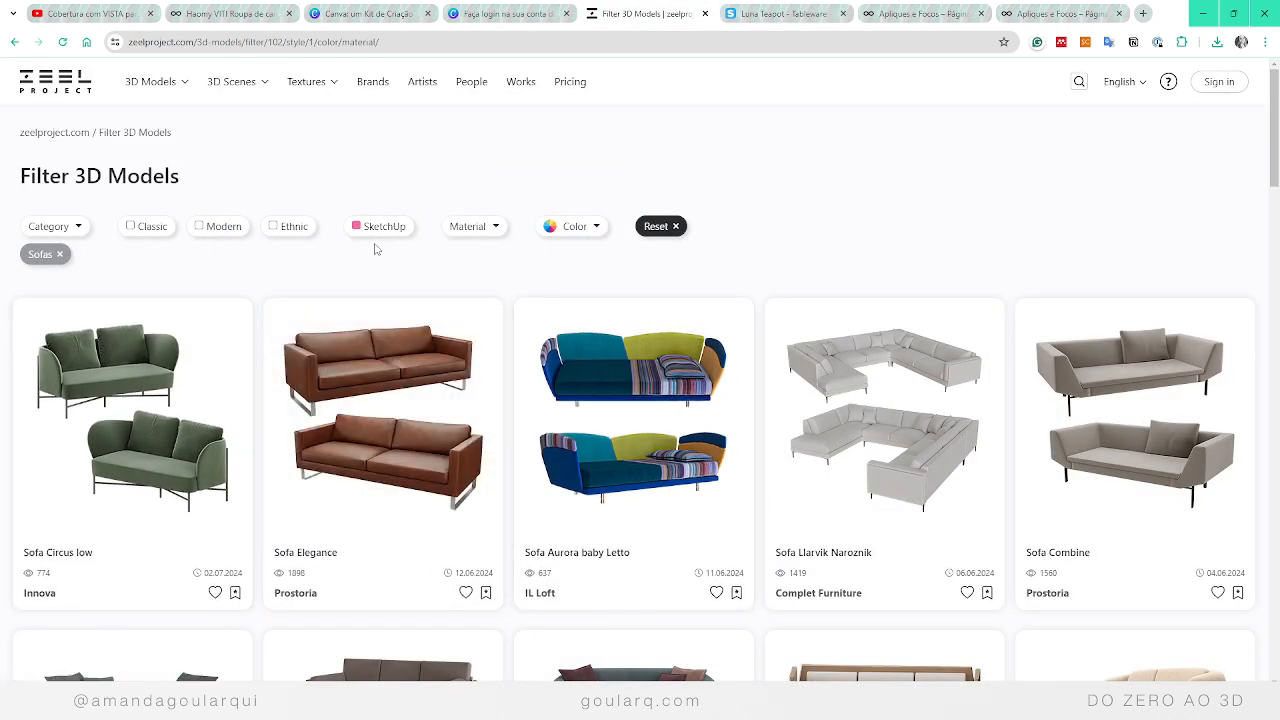
# Step: Return to Transmutr and select bedsone_roomy(2).obj from the sofa 1 > bedsone_roomy folder as the 3D file to import
pyautogui.click(1205, 10)
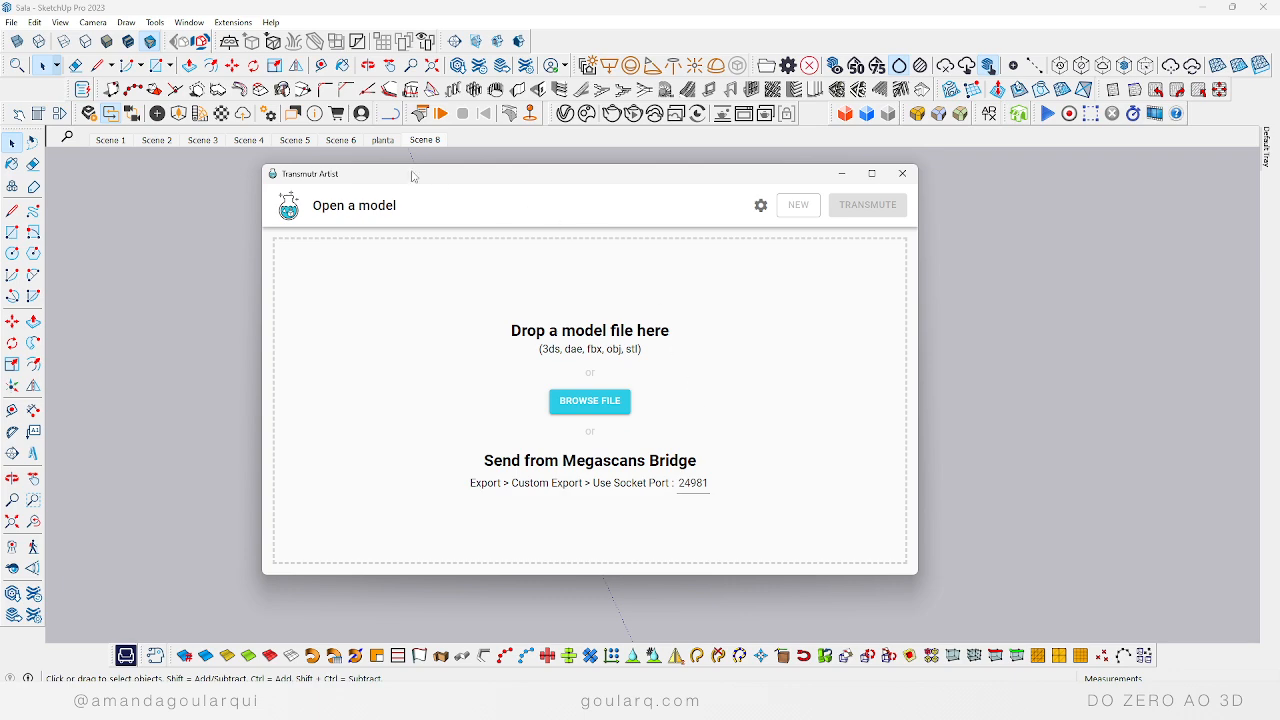
pyautogui.moveTo(412, 173); pyautogui.dragTo(307, 190)
pyautogui.click(492, 419)
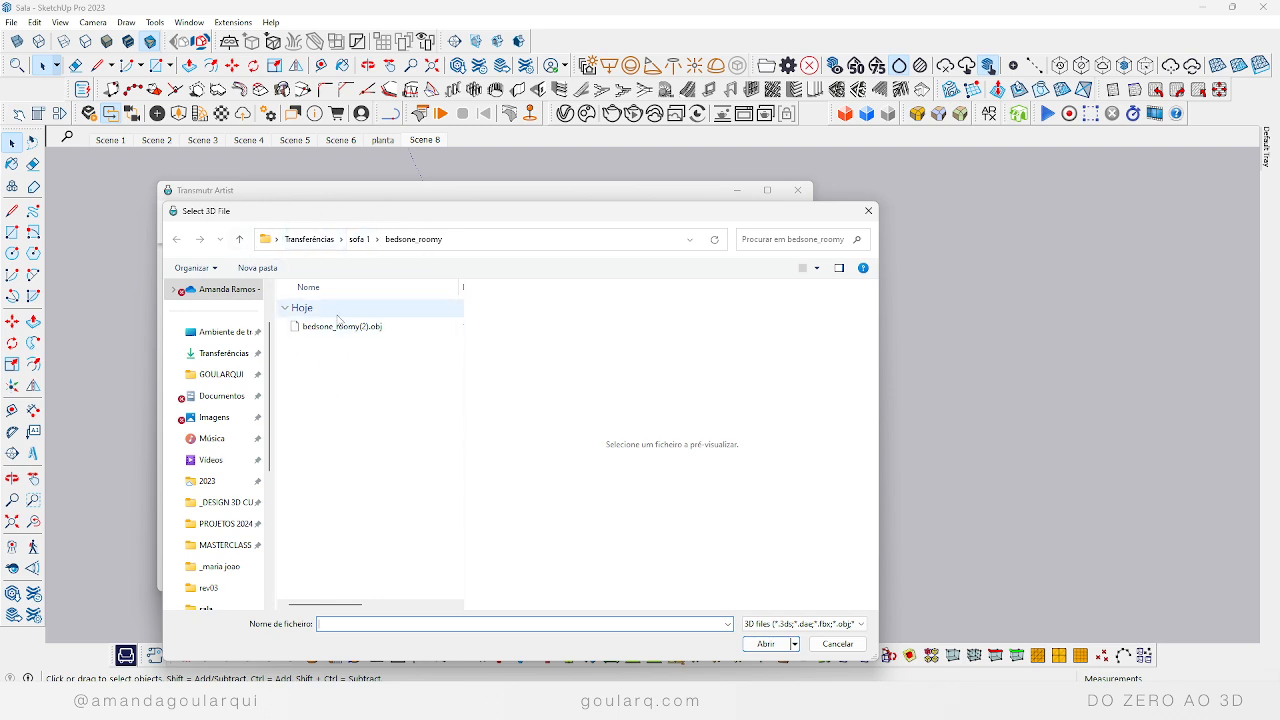
pyautogui.moveTo(277, 375); pyautogui.dragTo(198, 378)
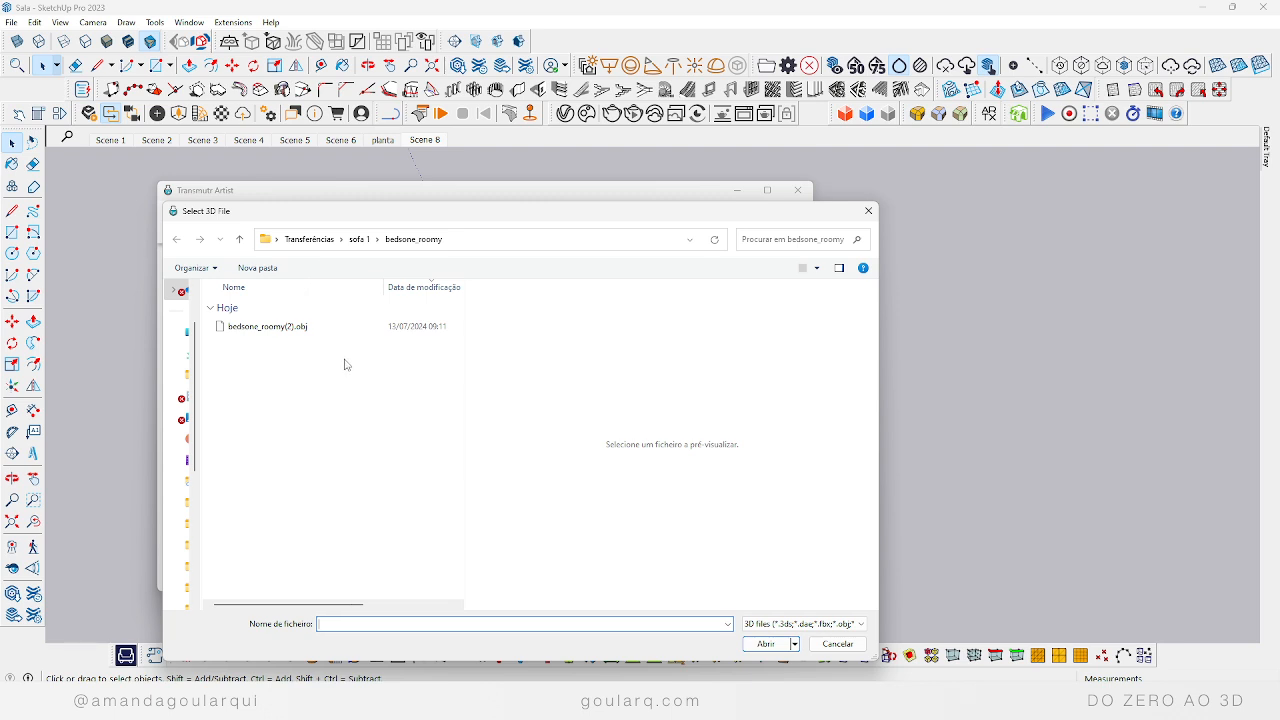
pyautogui.click(288, 331)
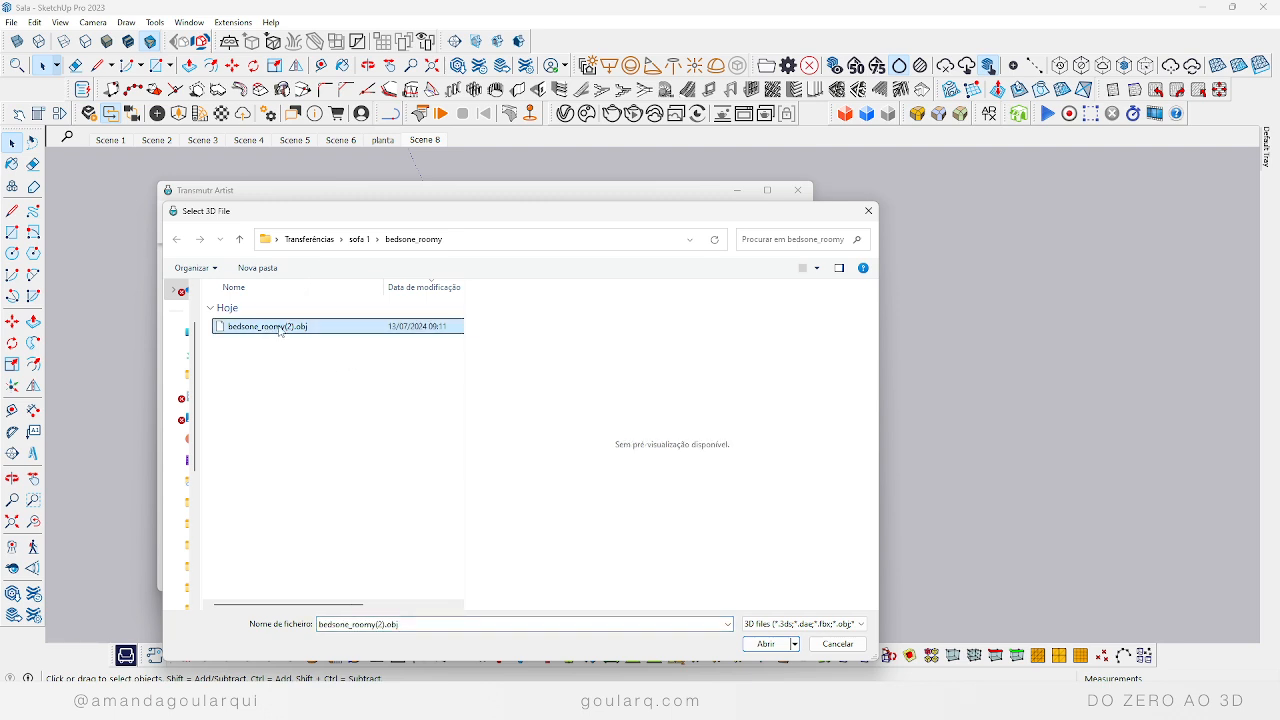
pyautogui.click(360, 240)
pyautogui.doubleClick(282, 330)
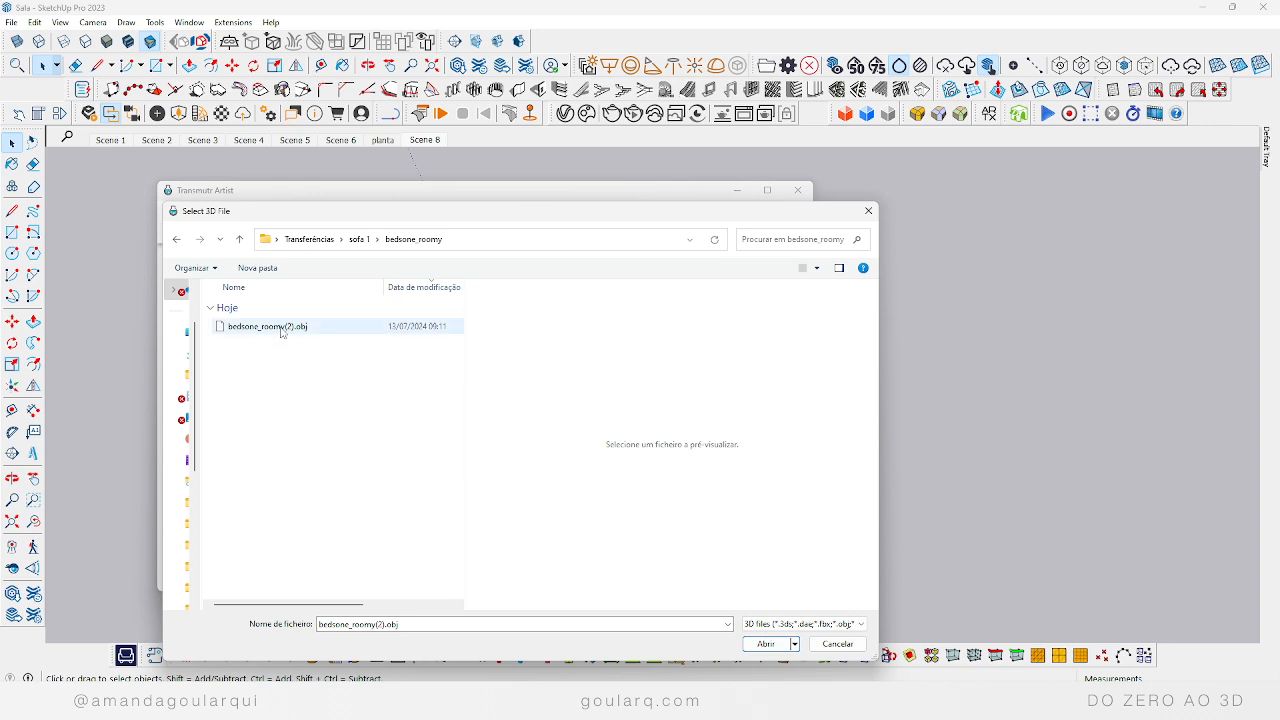
pyautogui.click(283, 330)
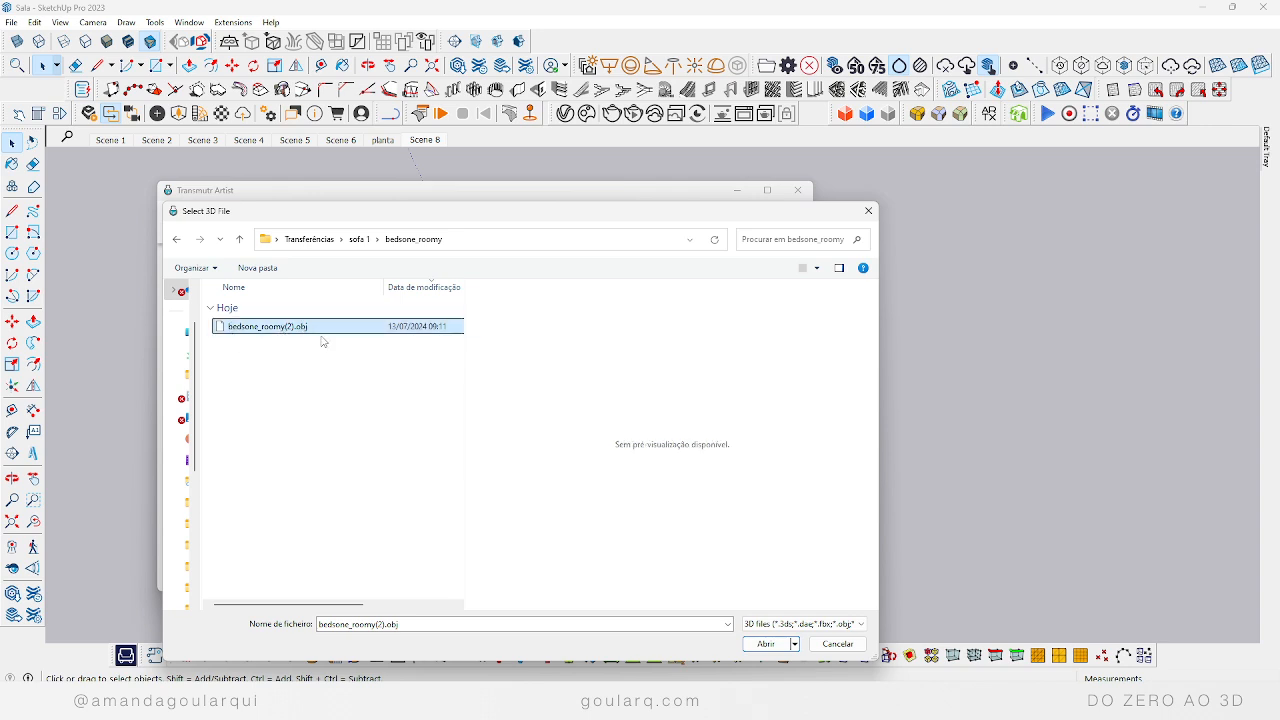
# Step: Switch to File Explorer, widen the file area of Transferências and open the sofa 1 folder
pyautogui.click(520, 677)
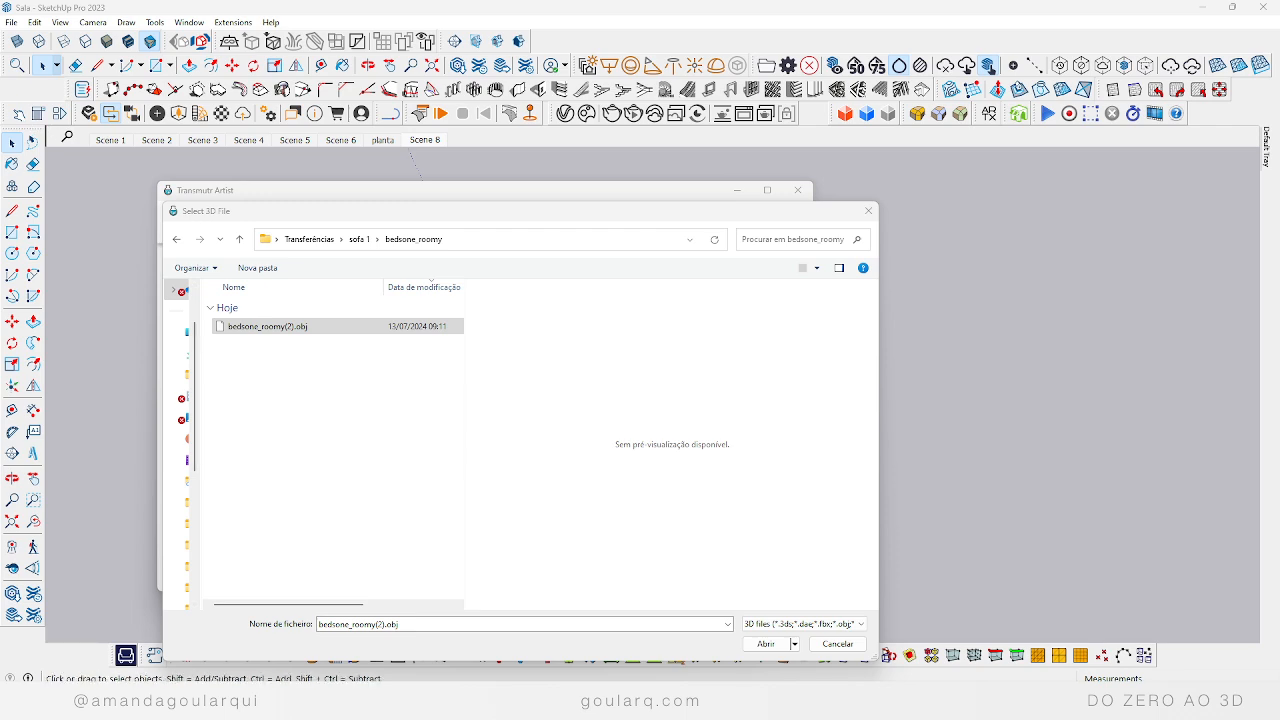
pyautogui.moveTo(0, 186); pyautogui.dragTo(596, 191)
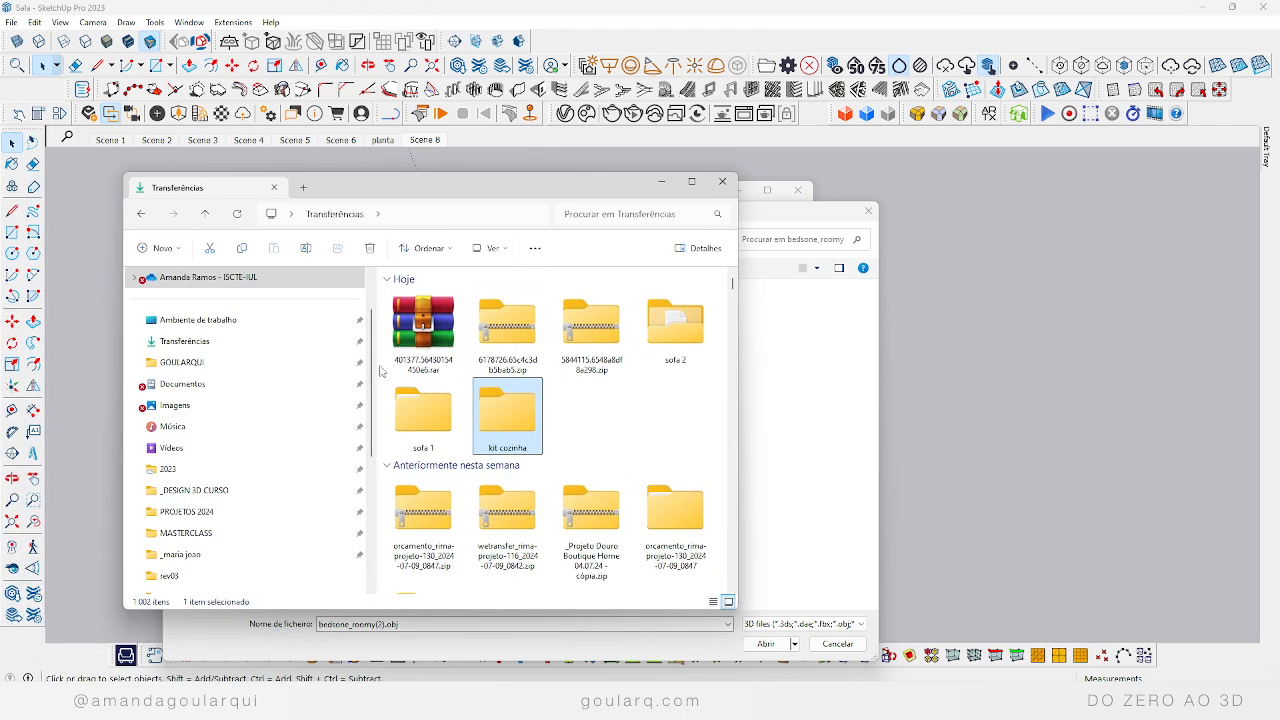
pyautogui.moveTo(378, 370); pyautogui.dragTo(154, 370)
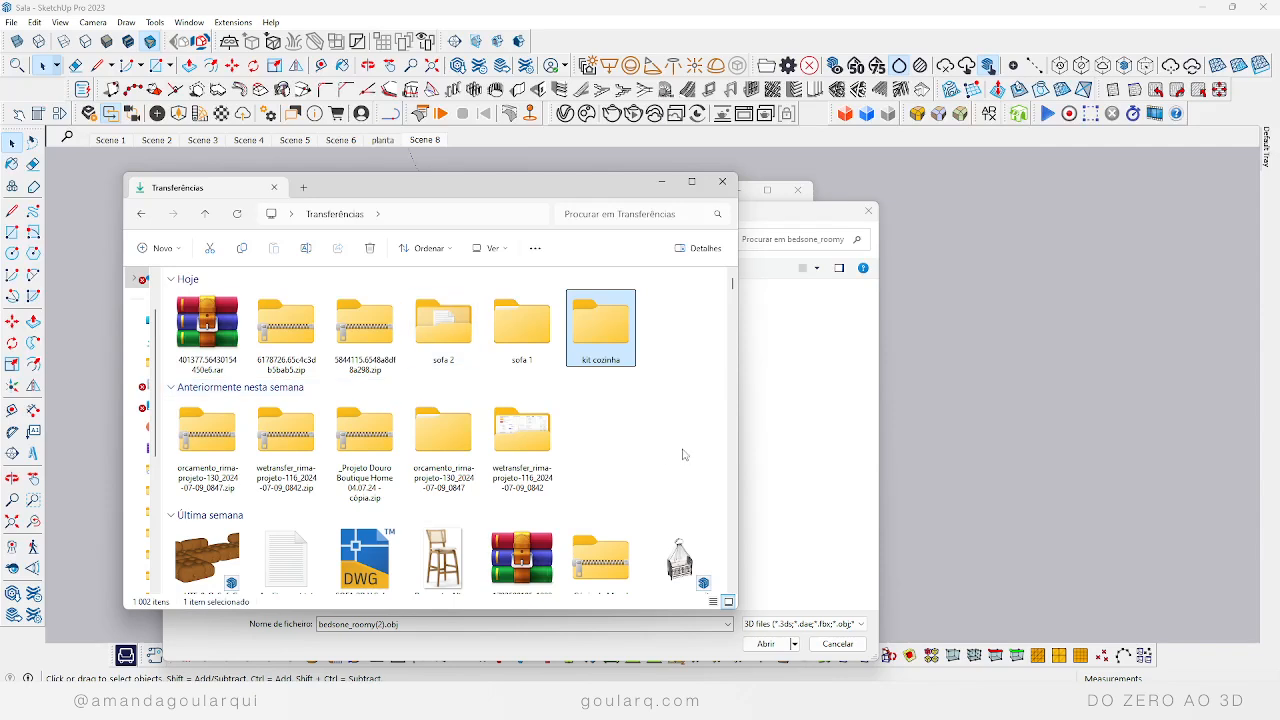
pyautogui.click(308, 338)
pyautogui.doubleClick(522, 325)
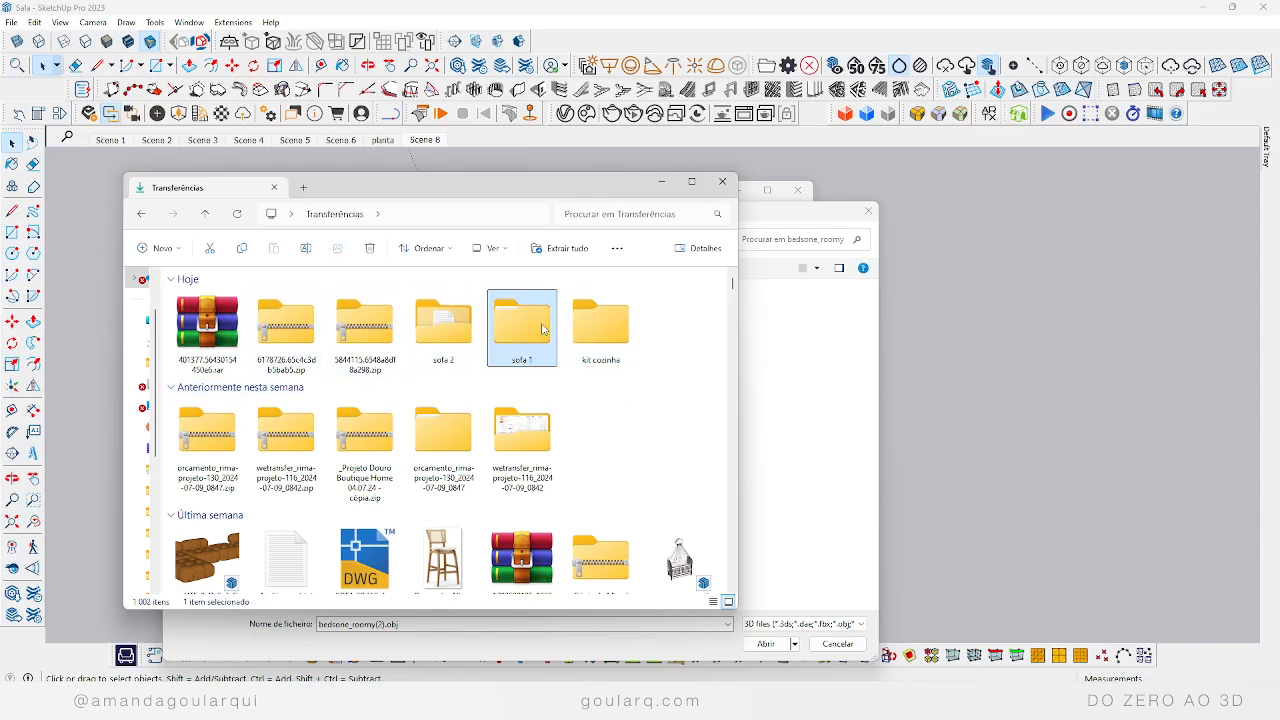
# Step: Open the bedsone_roomy folder and point out its MAX, MTL and OBJ files, ending with bedsone_roomy(2).obj selected
pyautogui.doubleClick(316, 320)
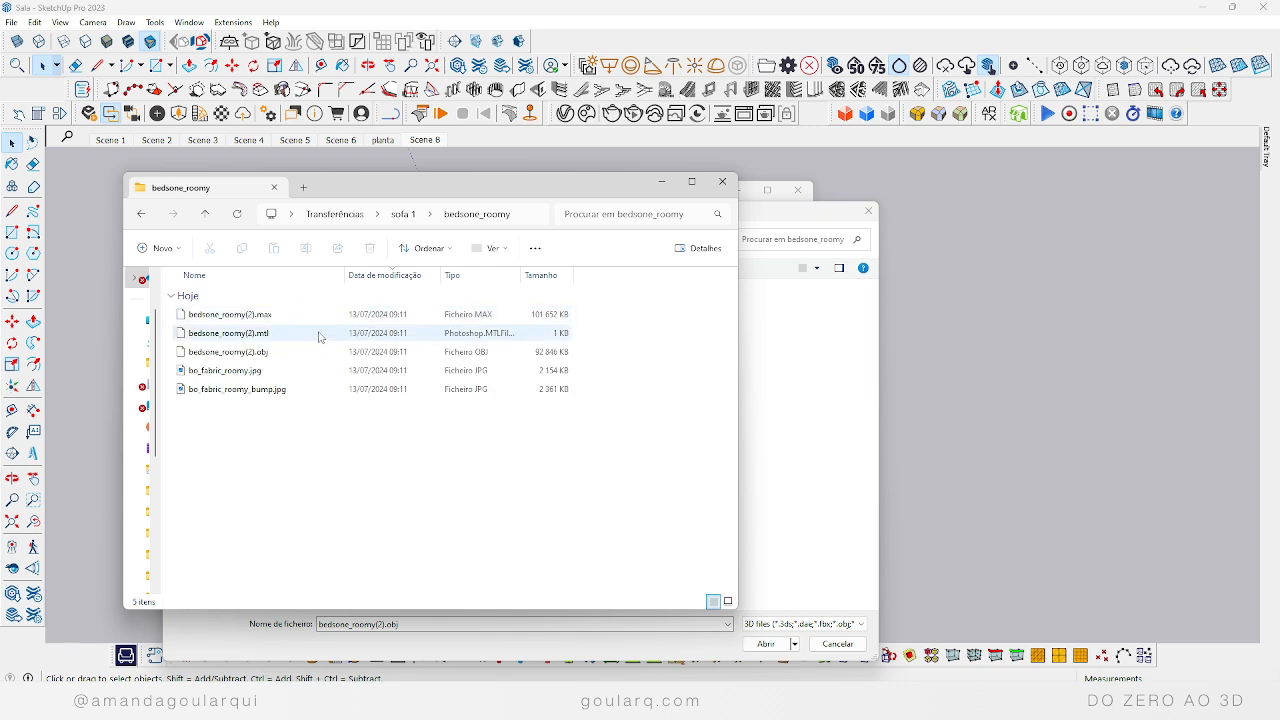
pyautogui.click(288, 352)
pyautogui.click(284, 333)
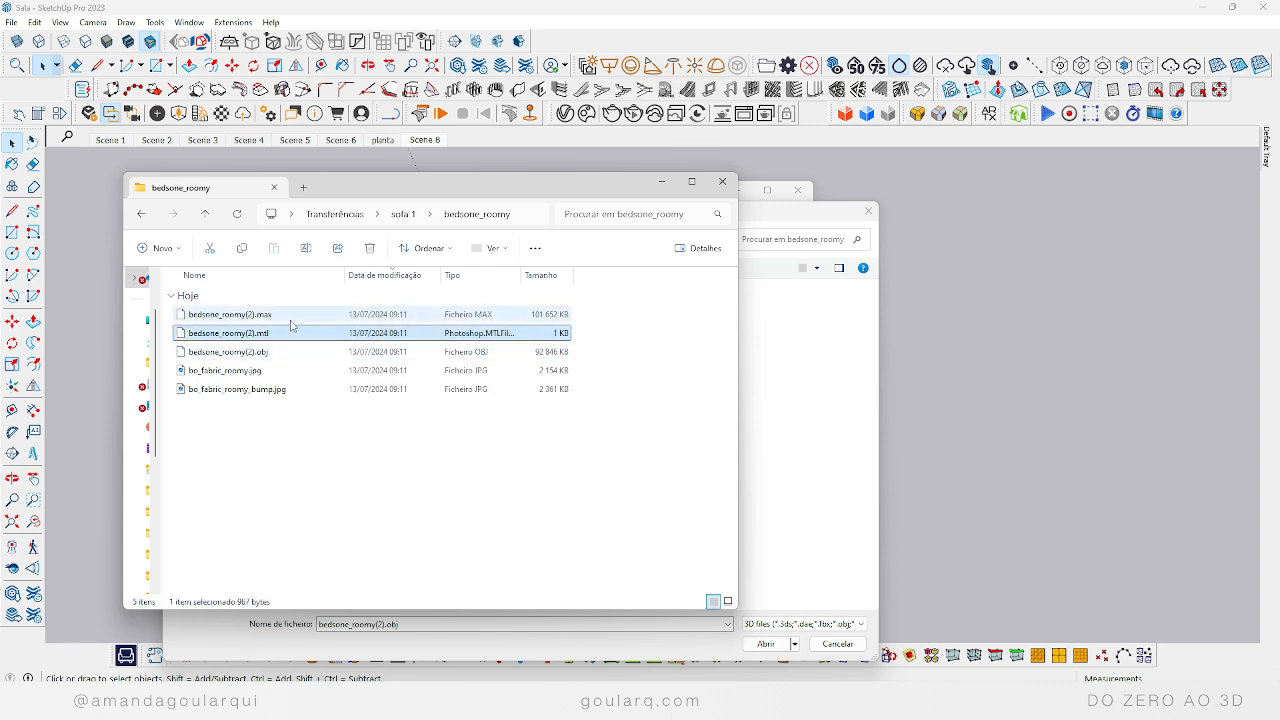
pyautogui.click(281, 315)
pyautogui.click(280, 334)
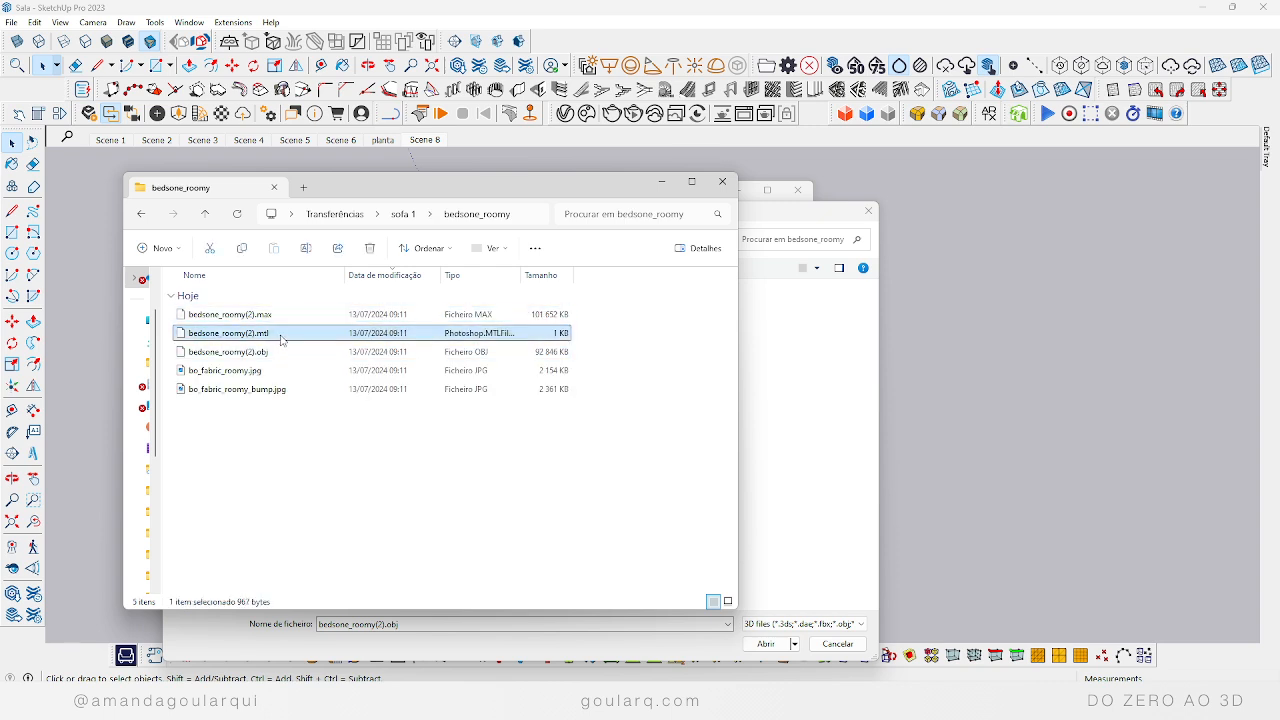
pyautogui.click(268, 354)
# Step: Return to Transmutr's file selection and load bedsone_roomy(2).obj into the preview
pyautogui.click(807, 367)
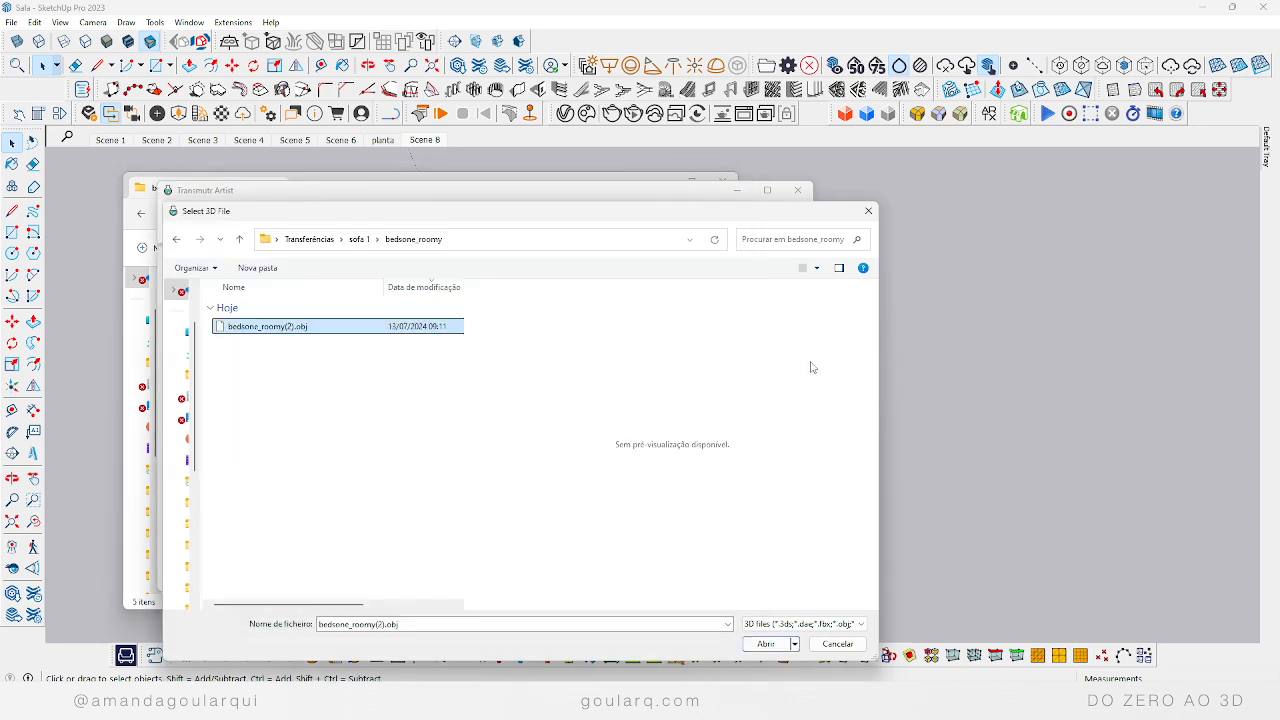
pyautogui.click(288, 337)
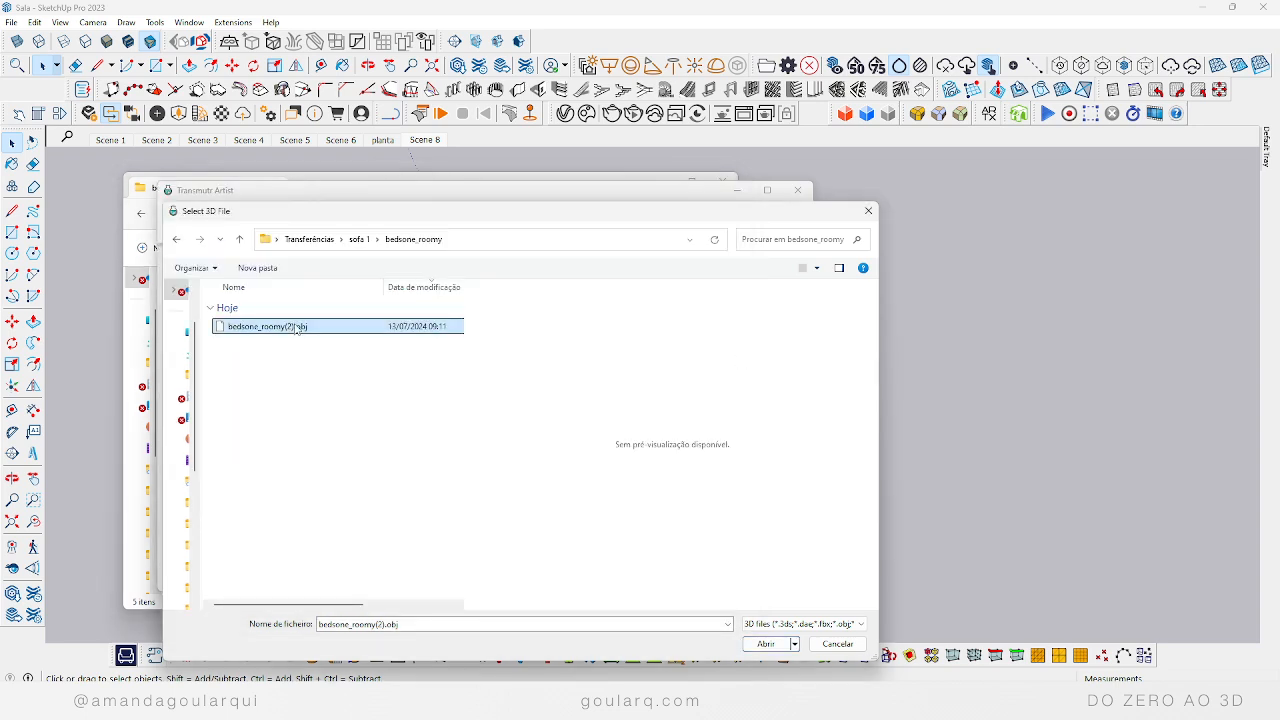
pyautogui.click(761, 649)
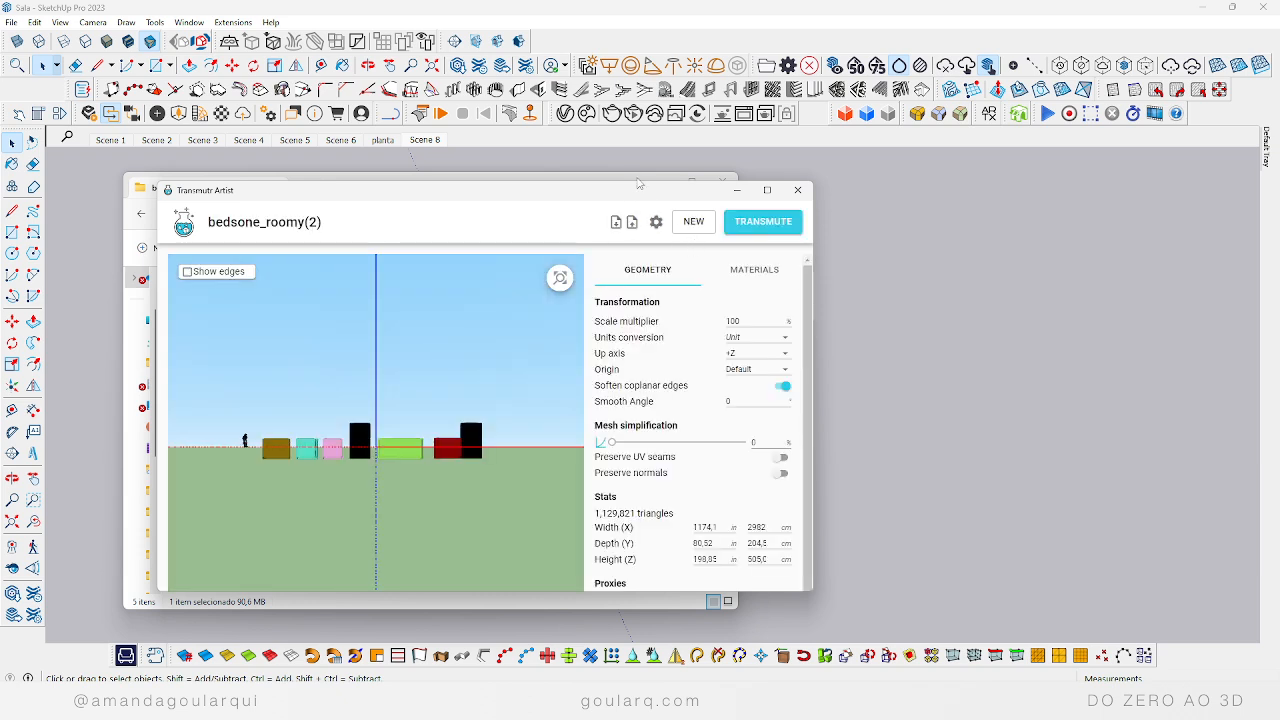
pyautogui.scroll(8, 370, 448)
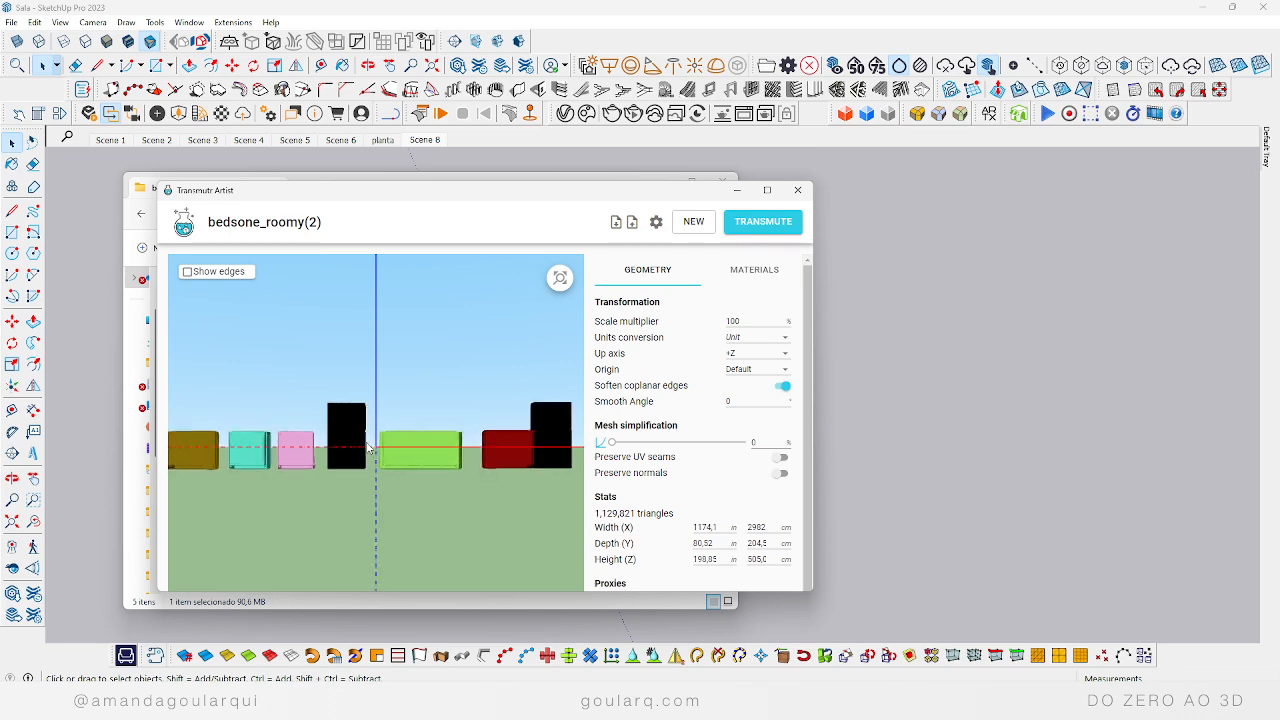
pyautogui.moveTo(369, 539); pyautogui.dragTo(437, 478)
# Step: Try bo_fabric_roomy.jpg as the Color/Diffuse bitmap of the green wire_143224087 material
pyautogui.click(757, 272)
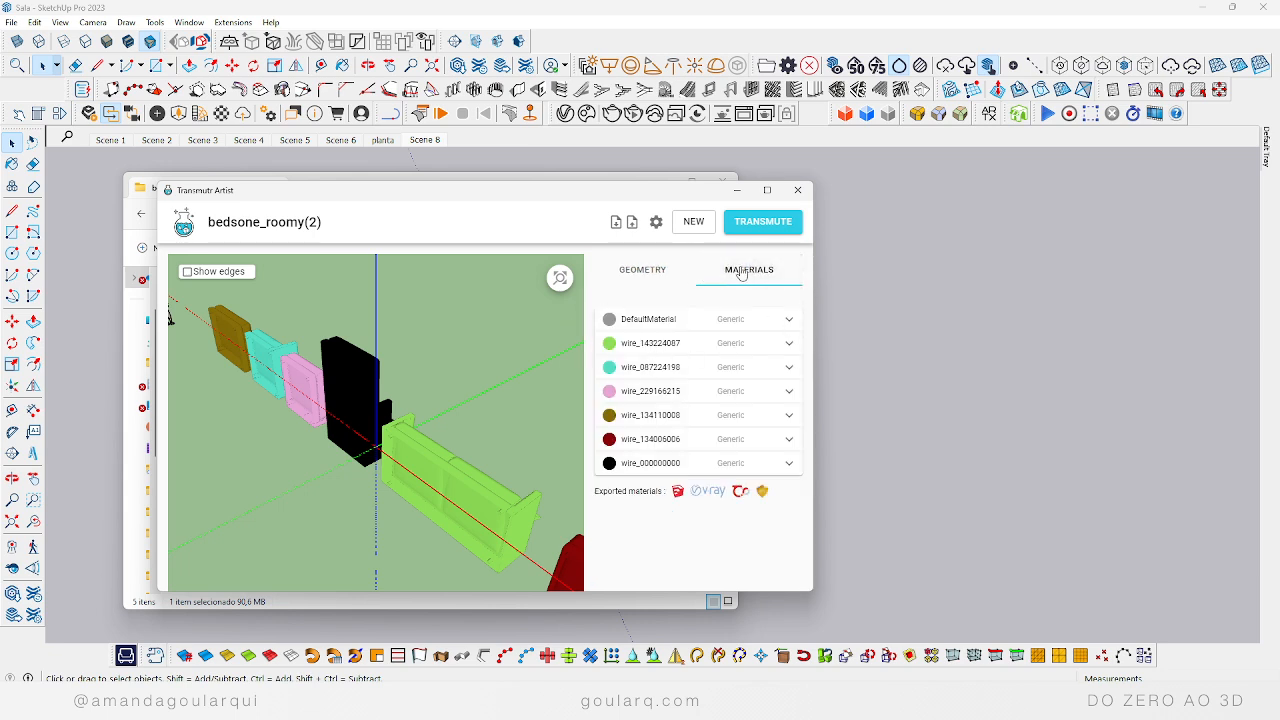
pyautogui.click(790, 345)
pyautogui.click(777, 384)
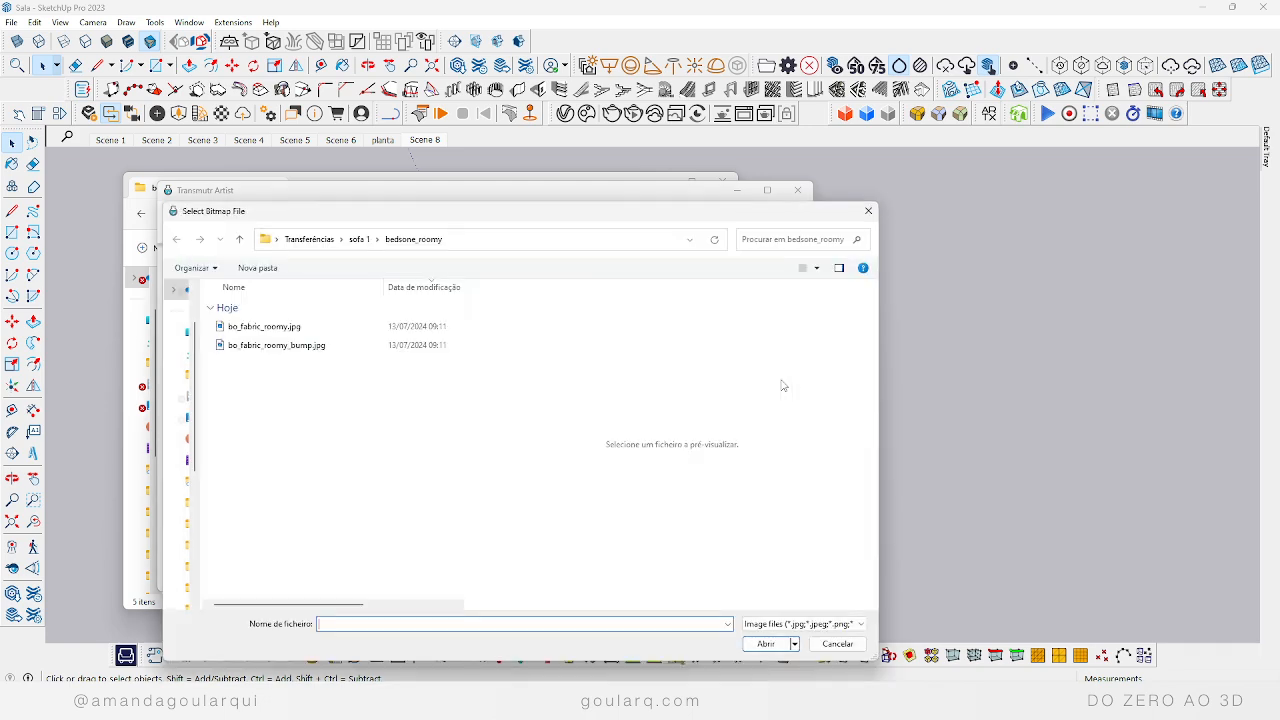
pyautogui.click(264, 326)
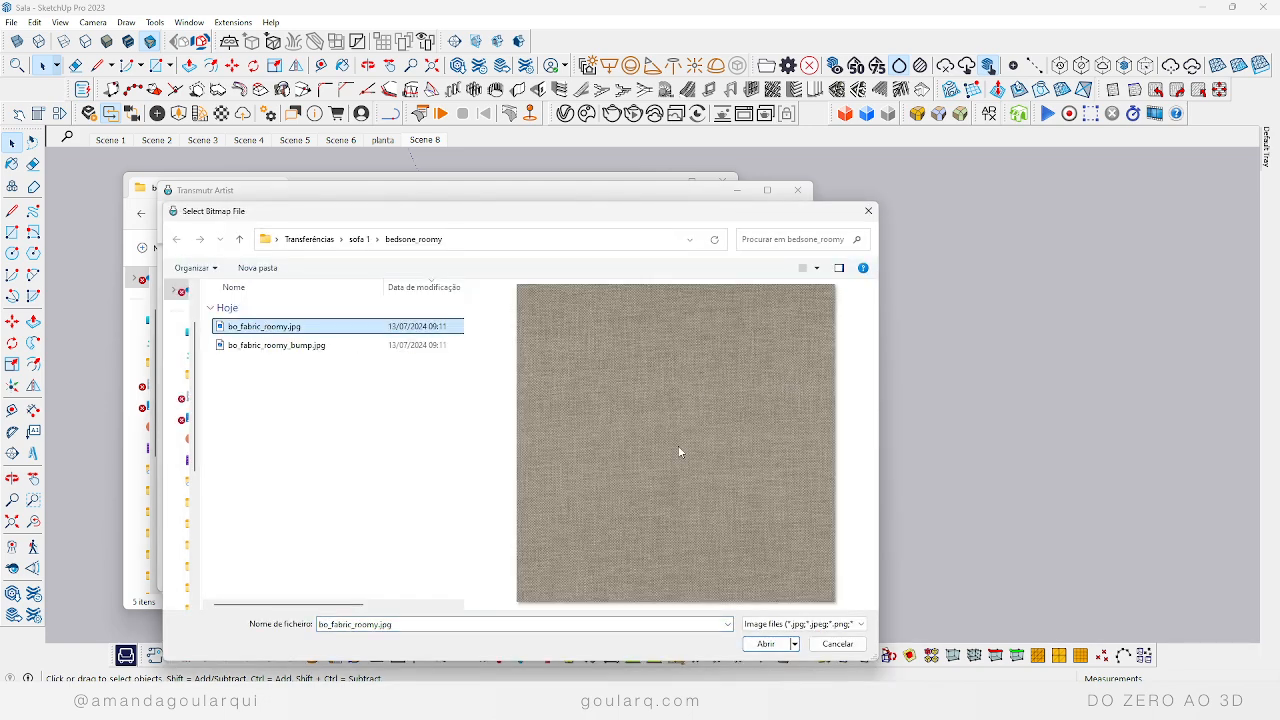
pyautogui.click(766, 643)
pyautogui.moveTo(432, 463); pyautogui.dragTo(276, 468)
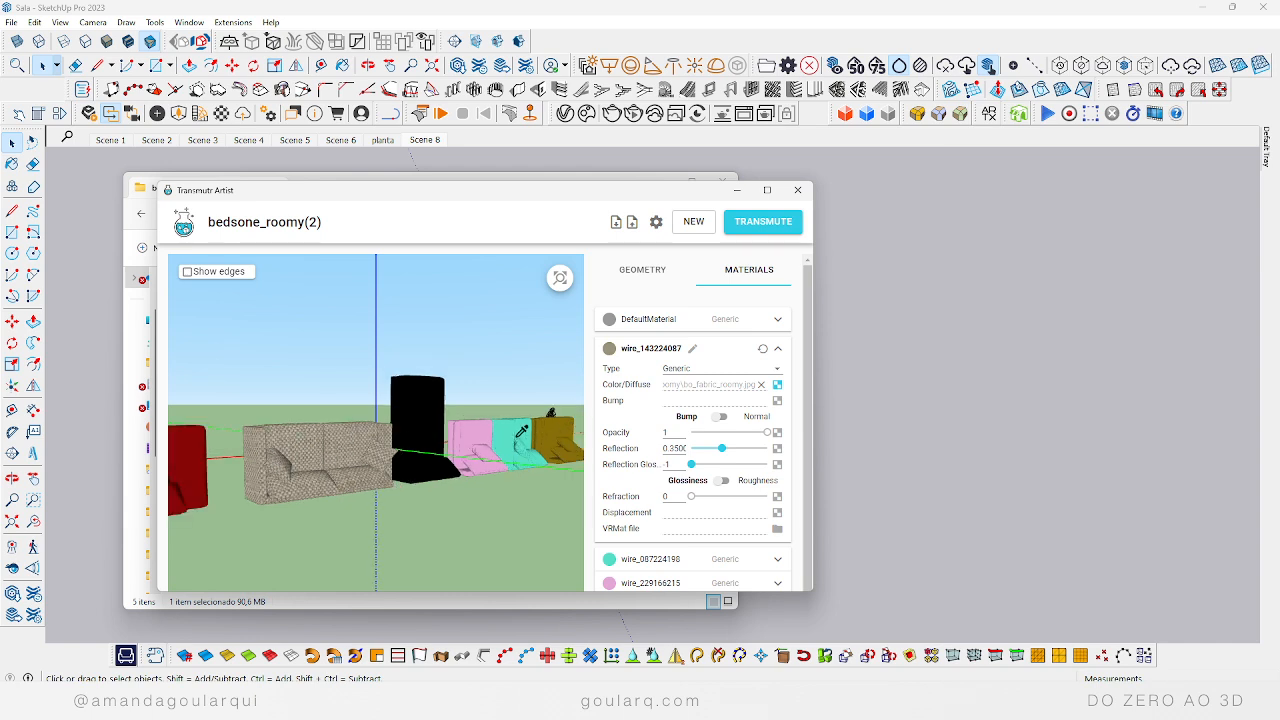
# Step: Remove the diffuse bitmap from wire_143224087, collapse that material and return to the geometry settings
pyautogui.click(762, 385)
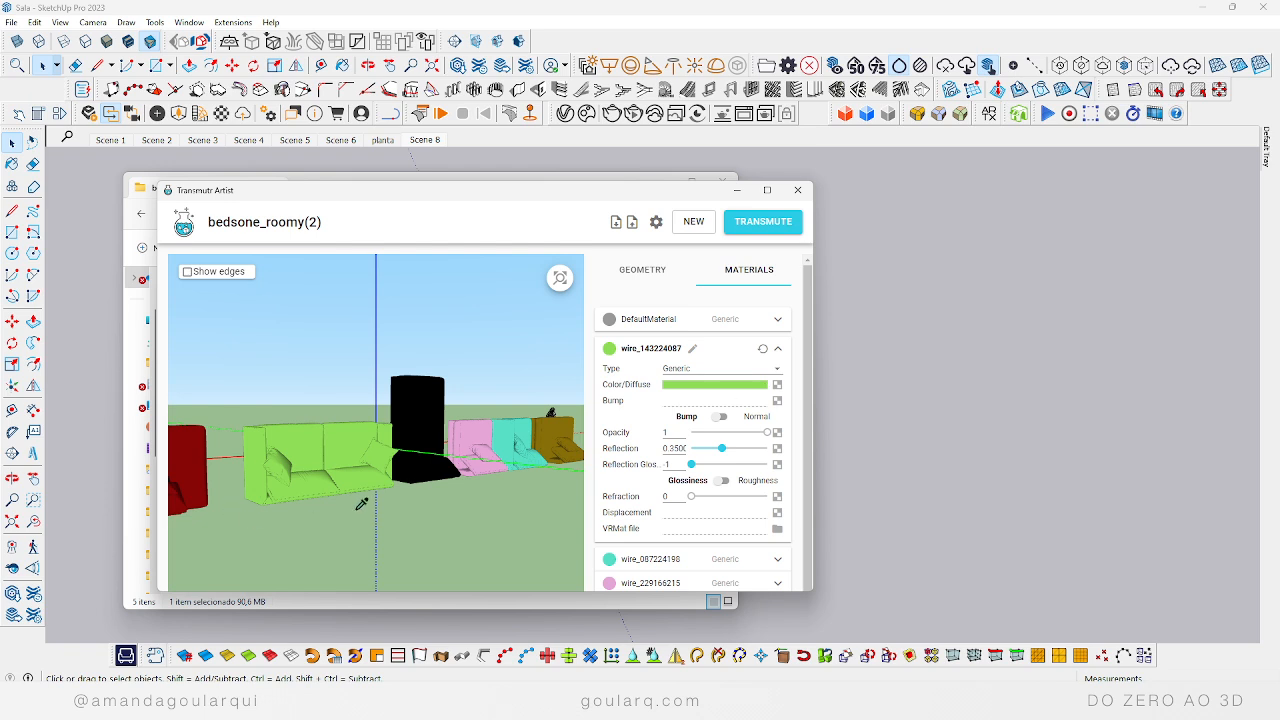
pyautogui.click(777, 350)
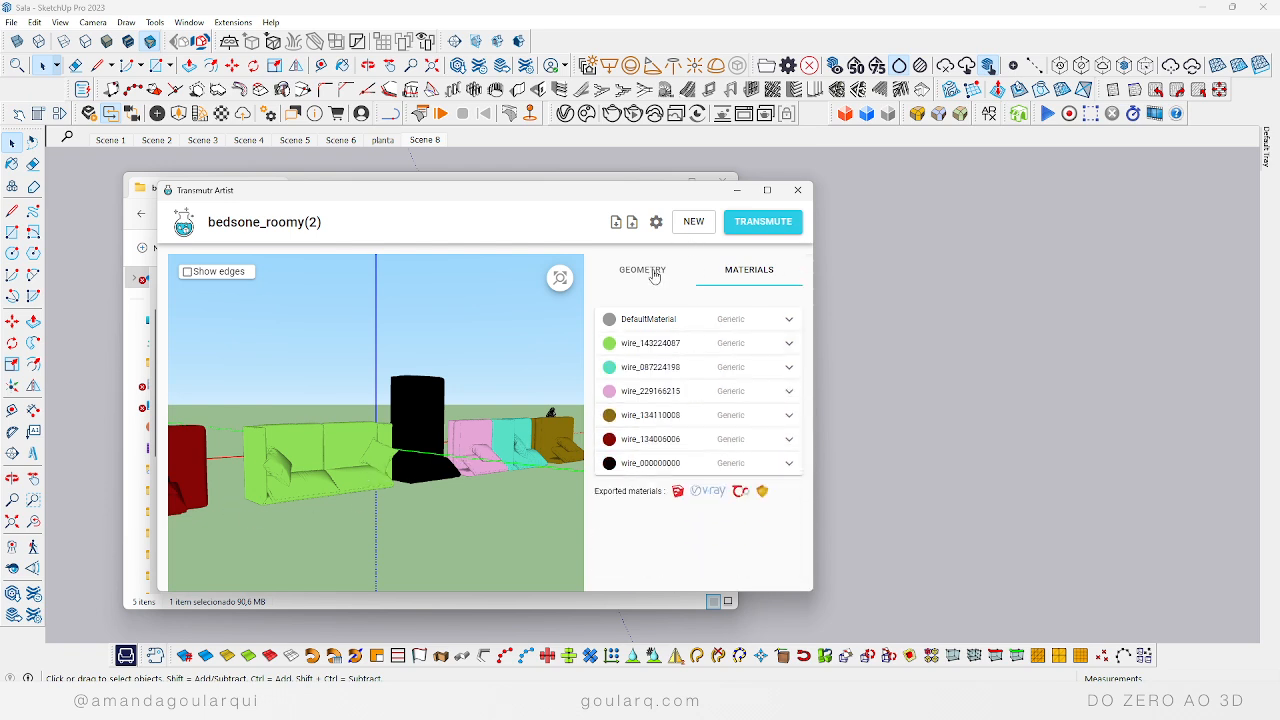
pyautogui.click(654, 276)
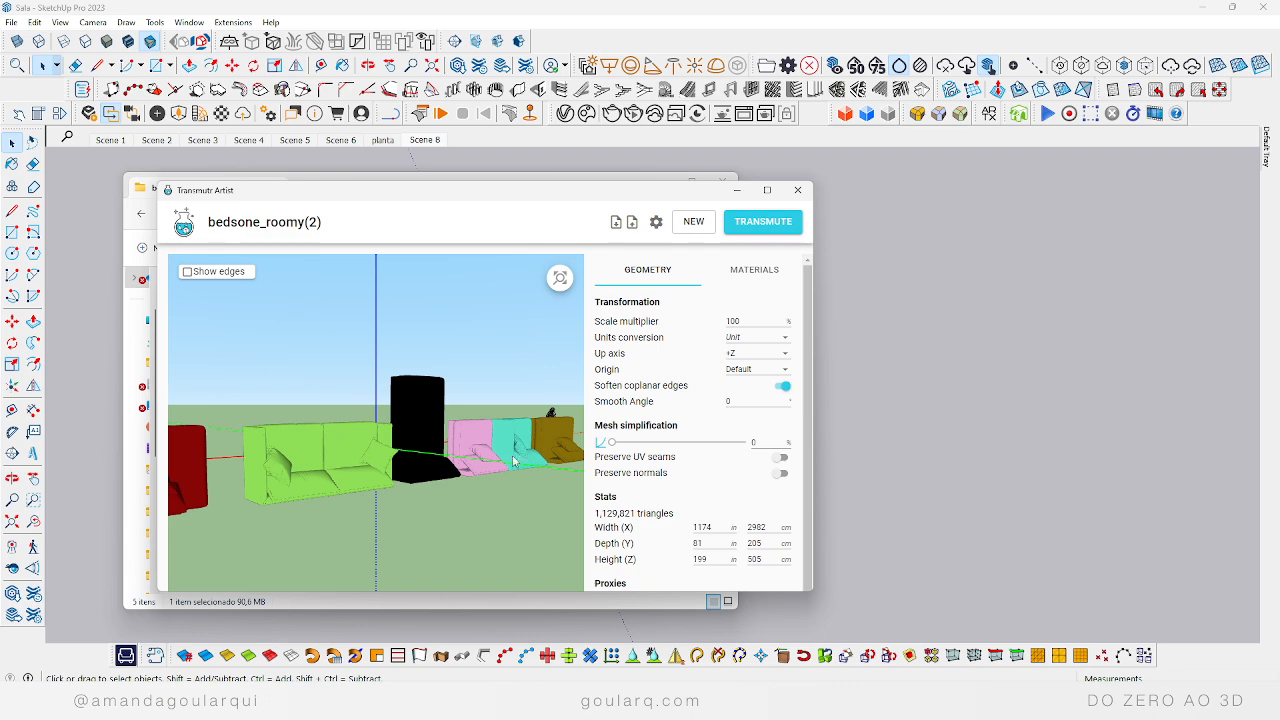
# Step: Set the model's up axis to +Y so the sofas lie flat on the ground
pyautogui.moveTo(513, 461); pyautogui.dragTo(552, 494)
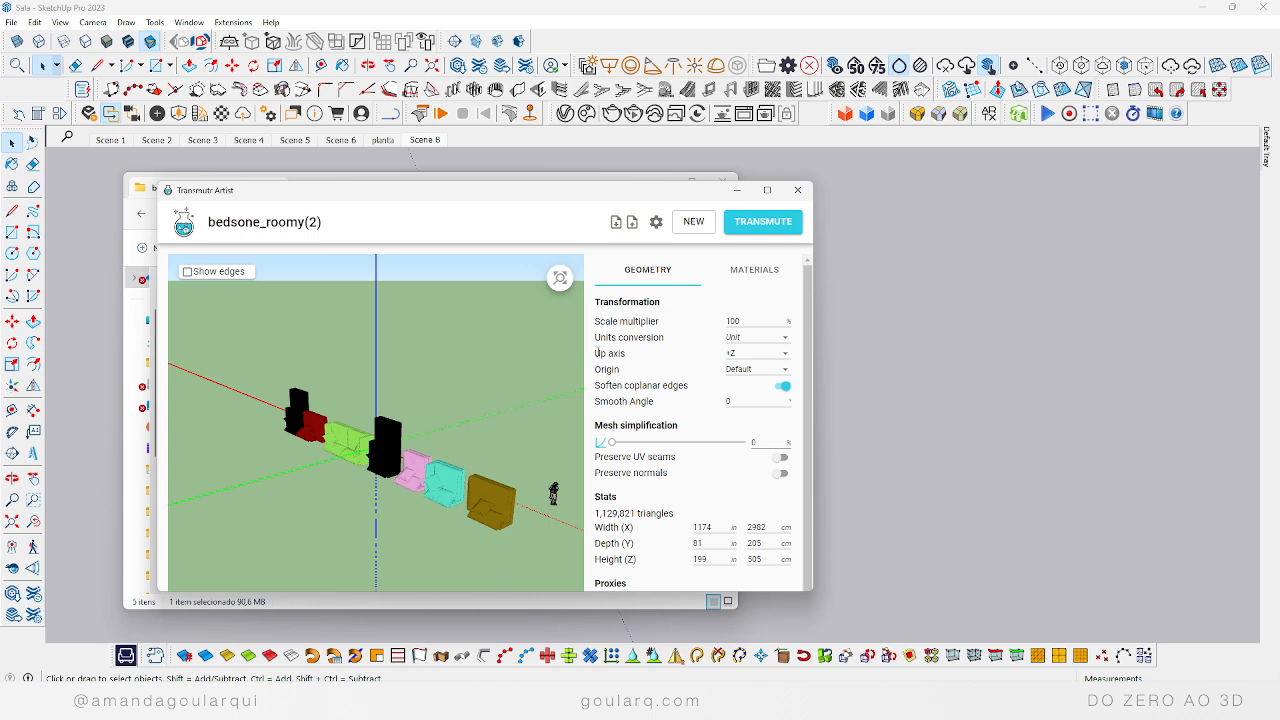
pyautogui.moveTo(597, 353); pyautogui.dragTo(652, 358)
pyautogui.click(786, 355)
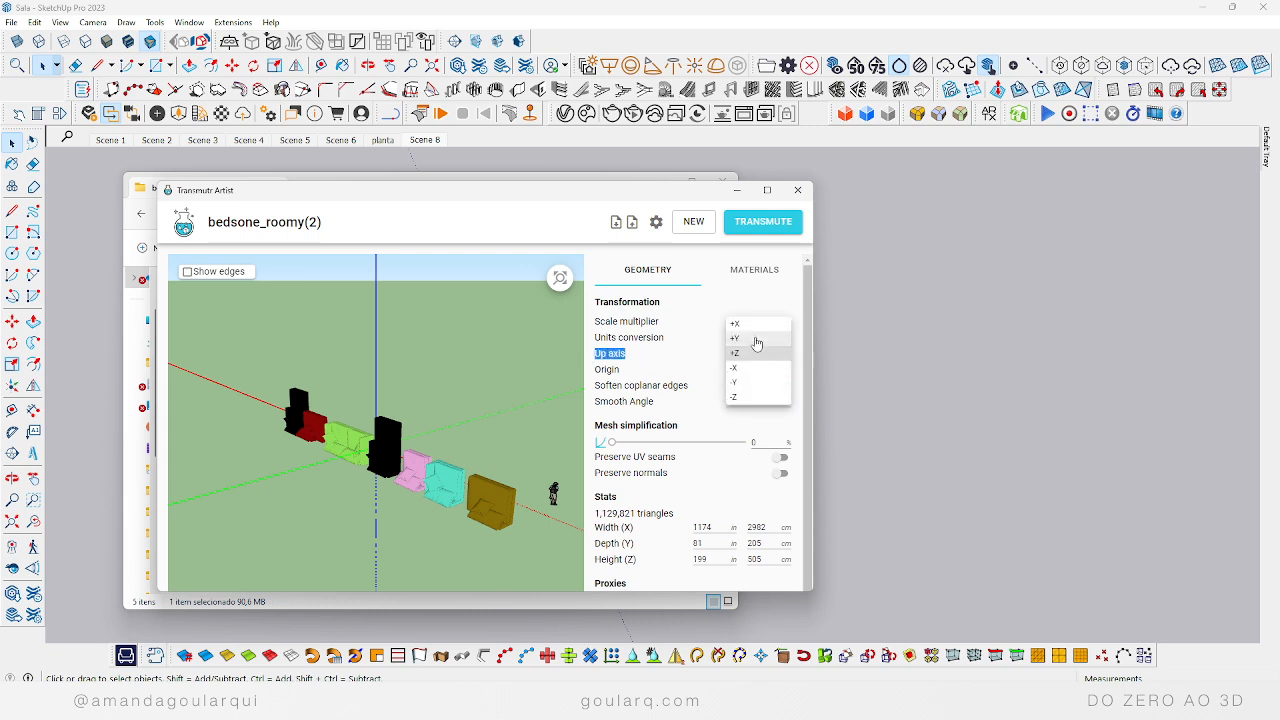
pyautogui.click(755, 339)
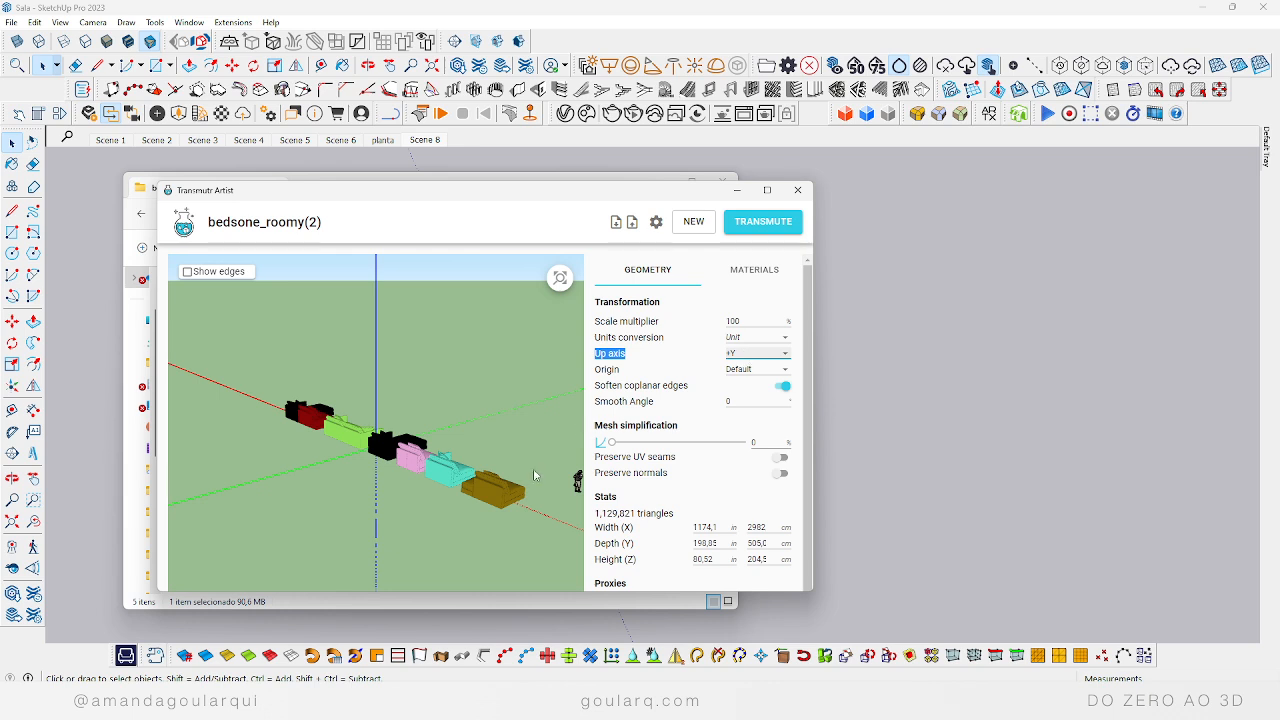
pyautogui.moveTo(528, 522); pyautogui.dragTo(351, 517)
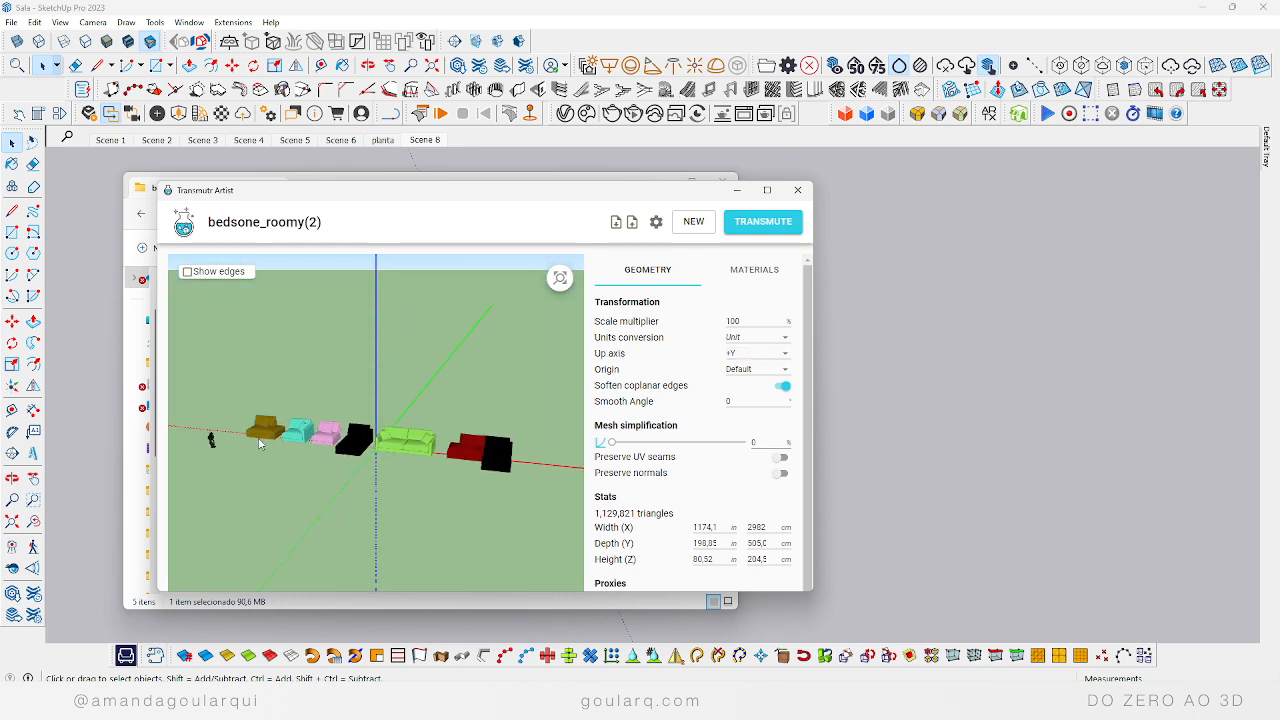
# Step: Look through the Origin options, then try mm as the units conversion and fit the model in the preview
pyautogui.click(786, 370)
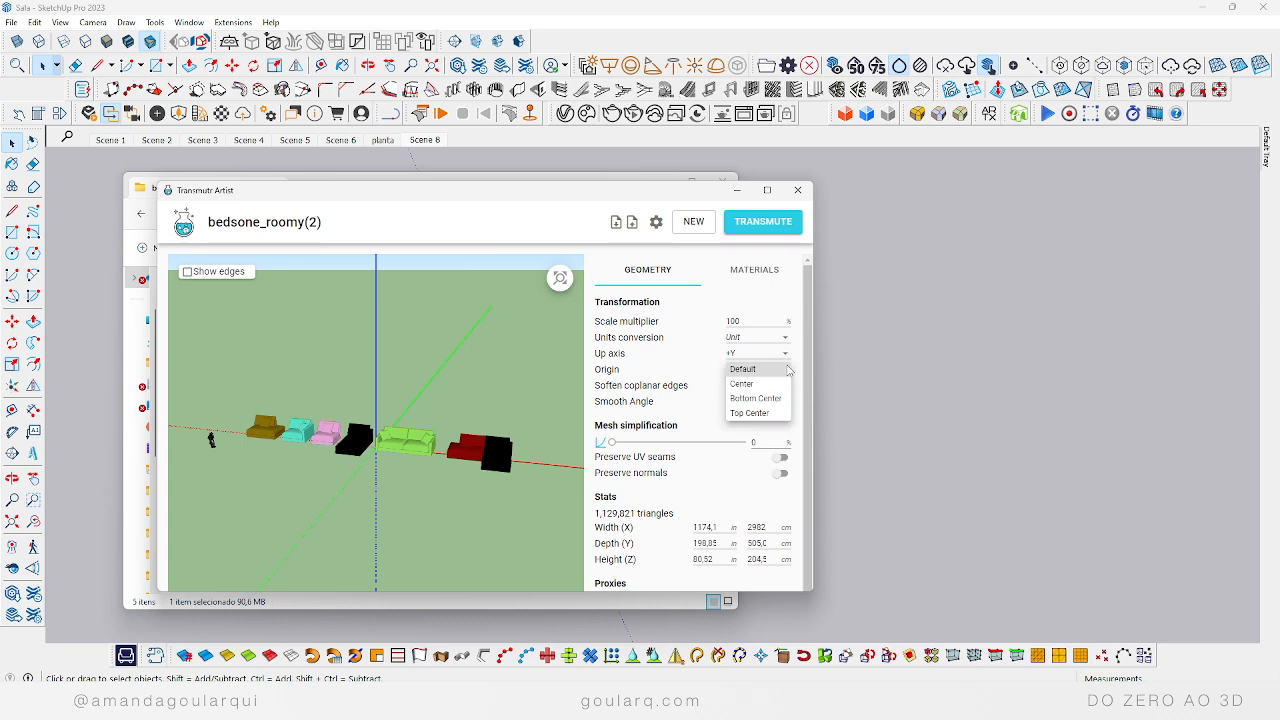
pyautogui.click(786, 370)
pyautogui.click(784, 337)
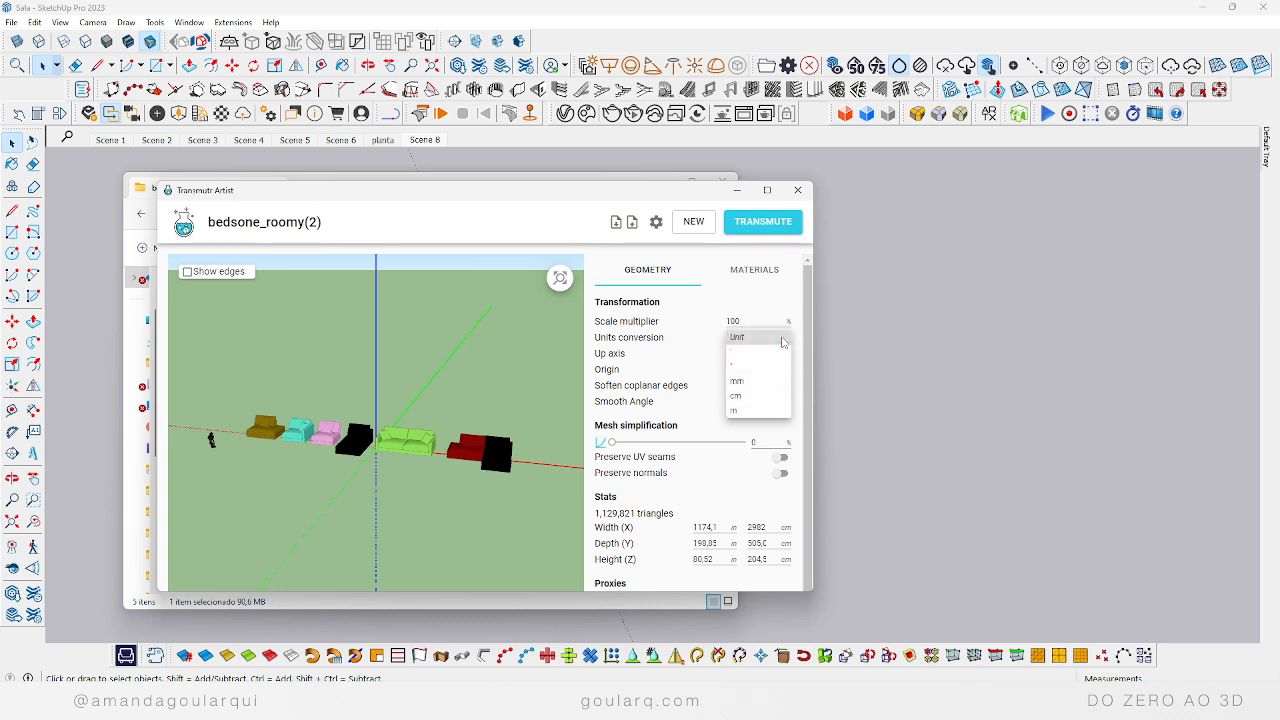
pyautogui.click(759, 384)
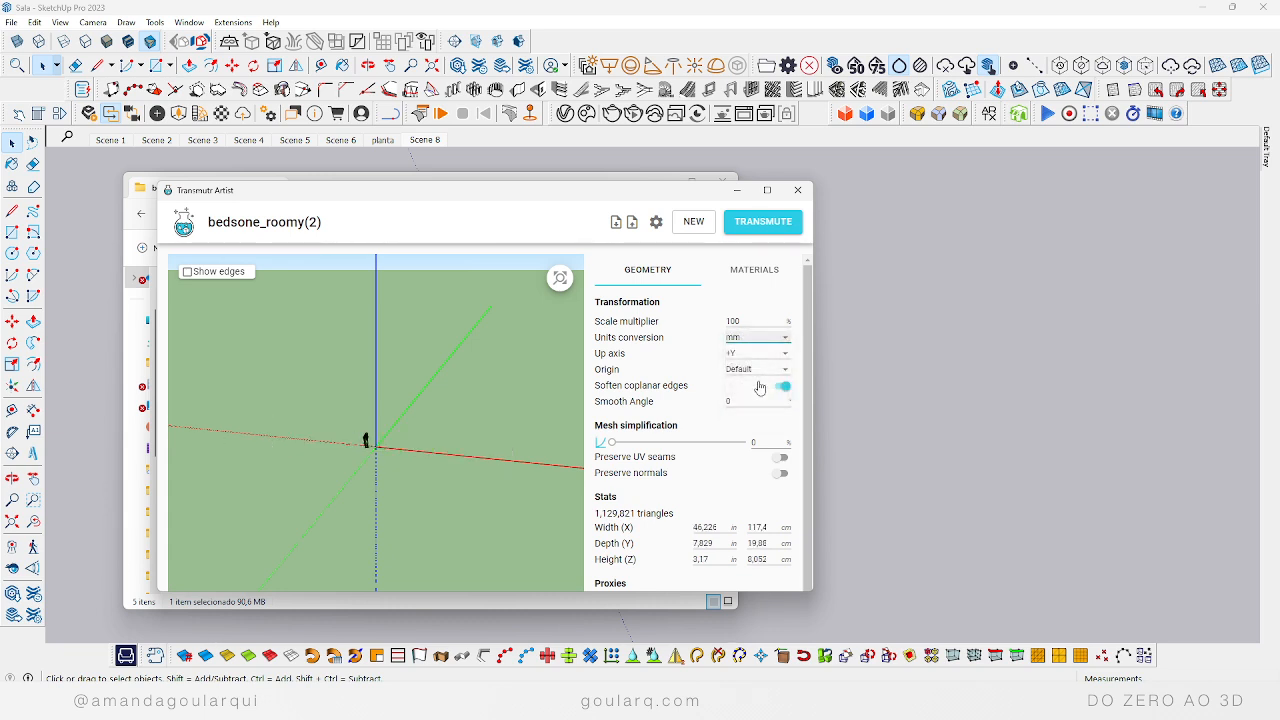
pyautogui.click(559, 279)
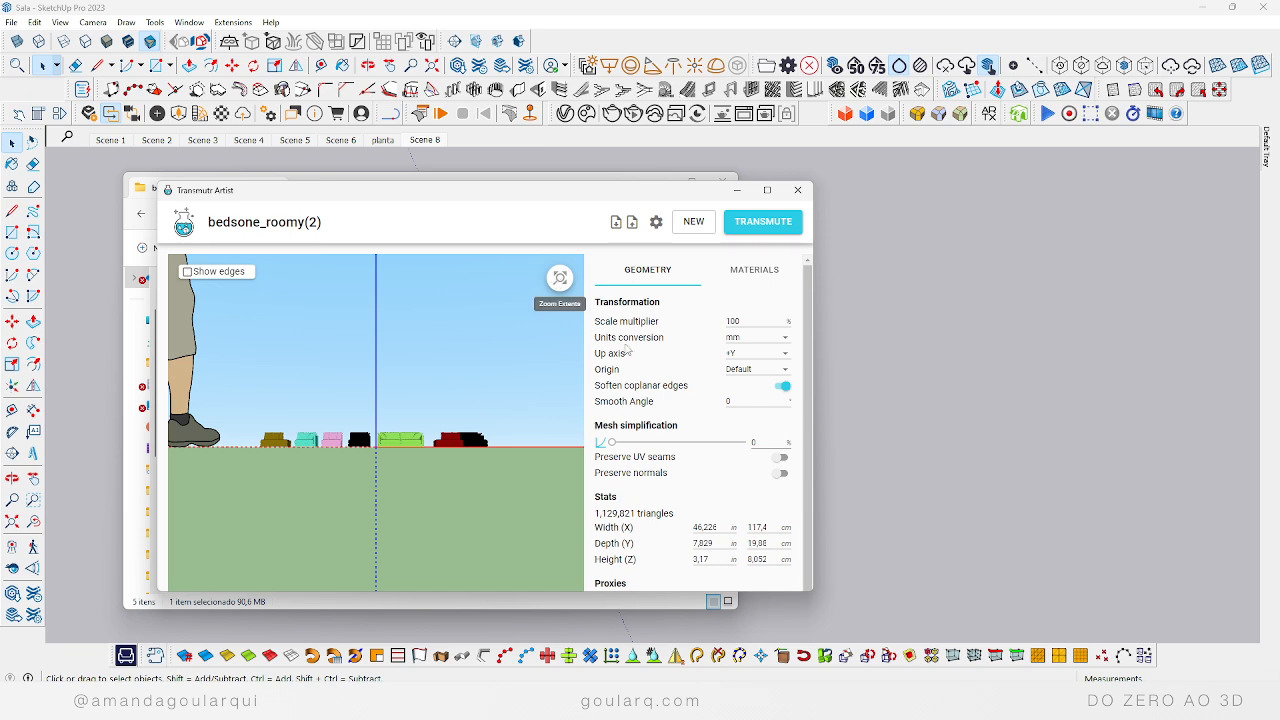
# Step: Set the units conversion to cm and compare the sofas with the human figure in the preview
pyautogui.click(765, 340)
pyautogui.click(766, 353)
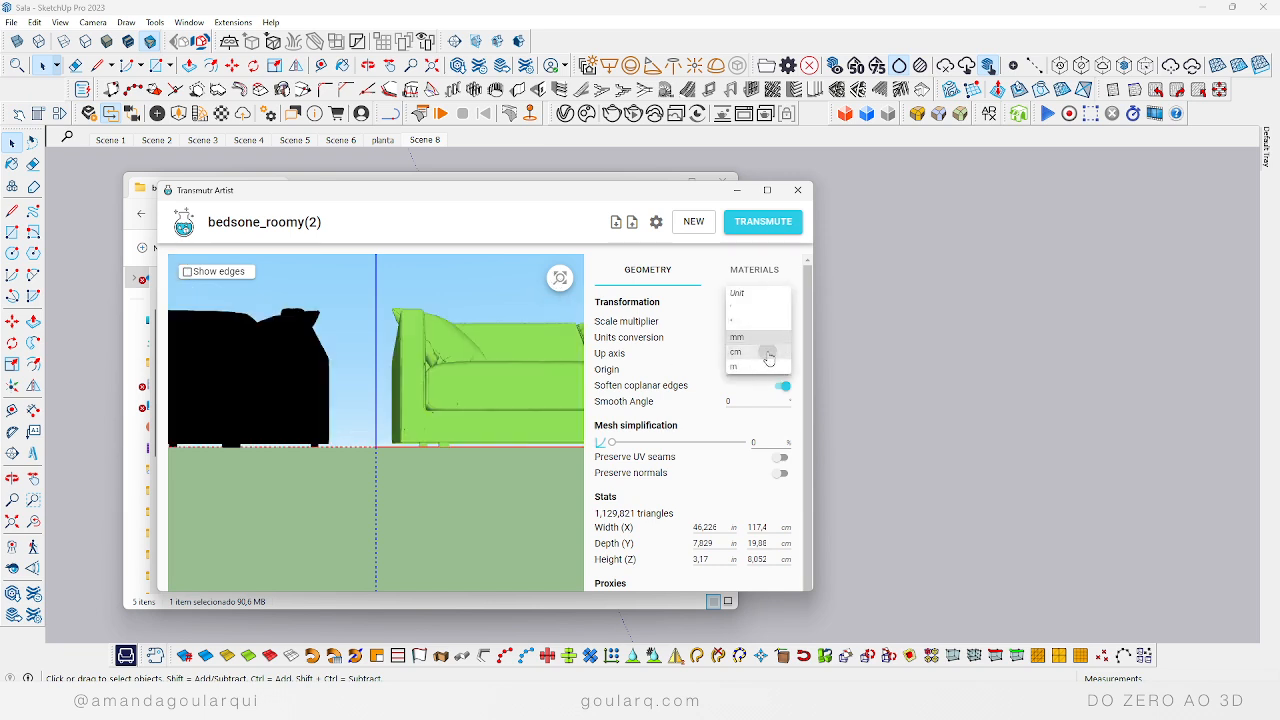
pyautogui.click(559, 280)
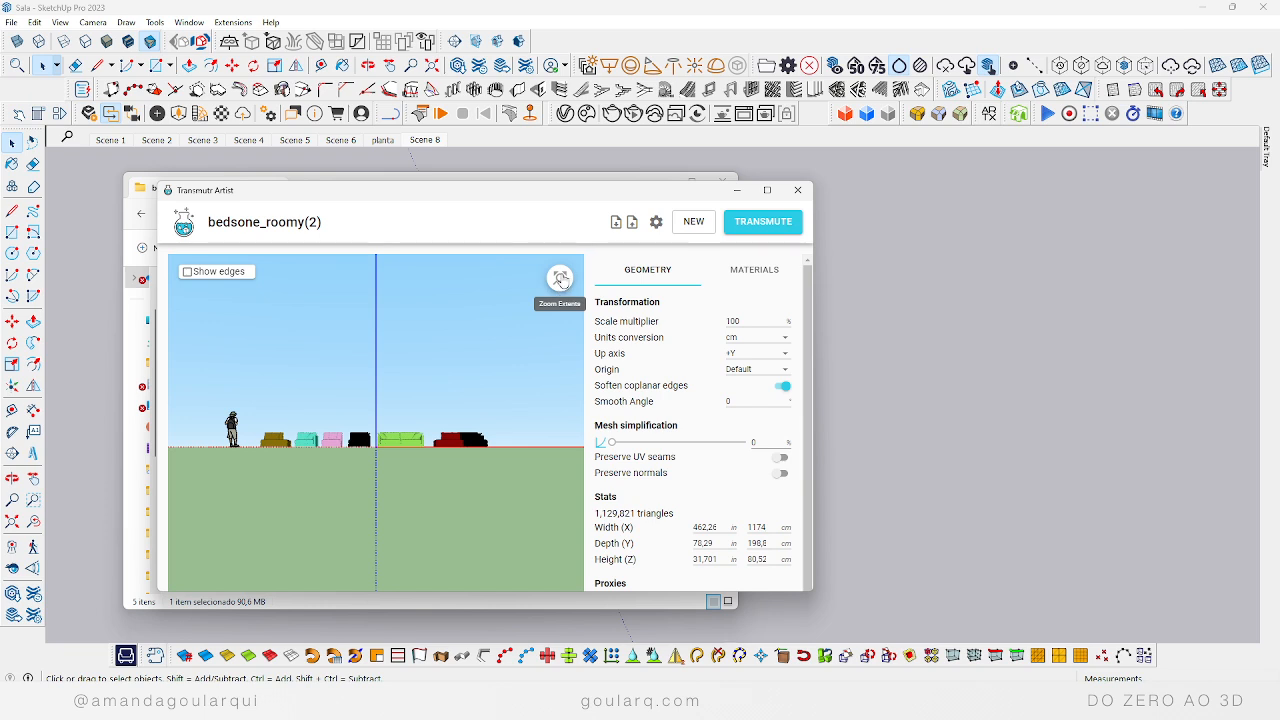
pyautogui.moveTo(313, 450); pyautogui.dragTo(428, 446)
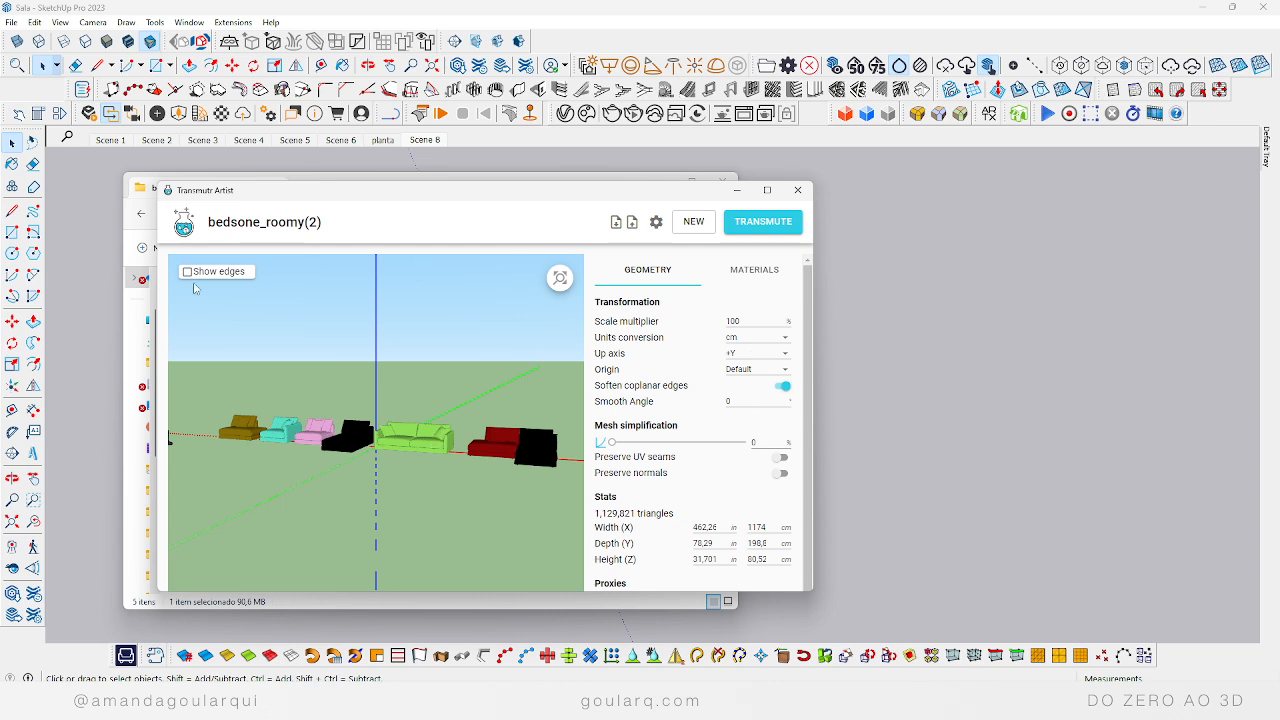
# Step: Show the model's edges in the preview and examine the green sofa's mesh density and the triangle count
pyautogui.scroll(2, 428, 453)
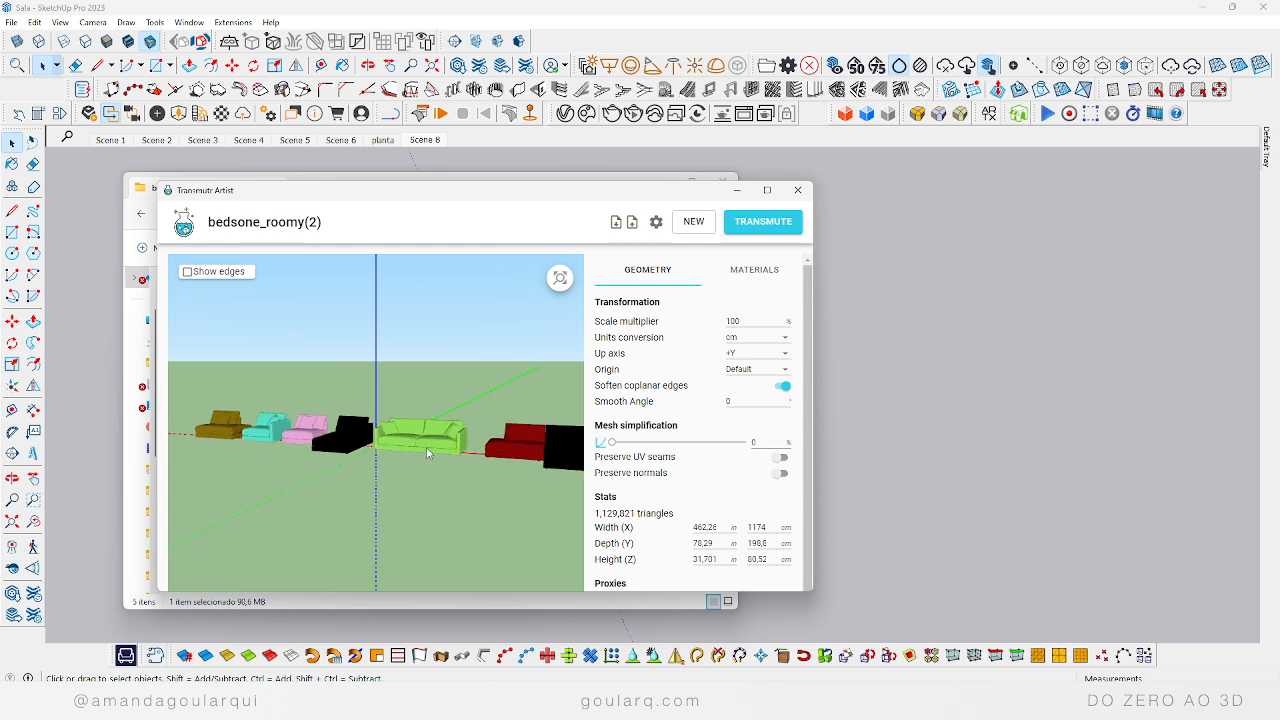
pyautogui.click(188, 273)
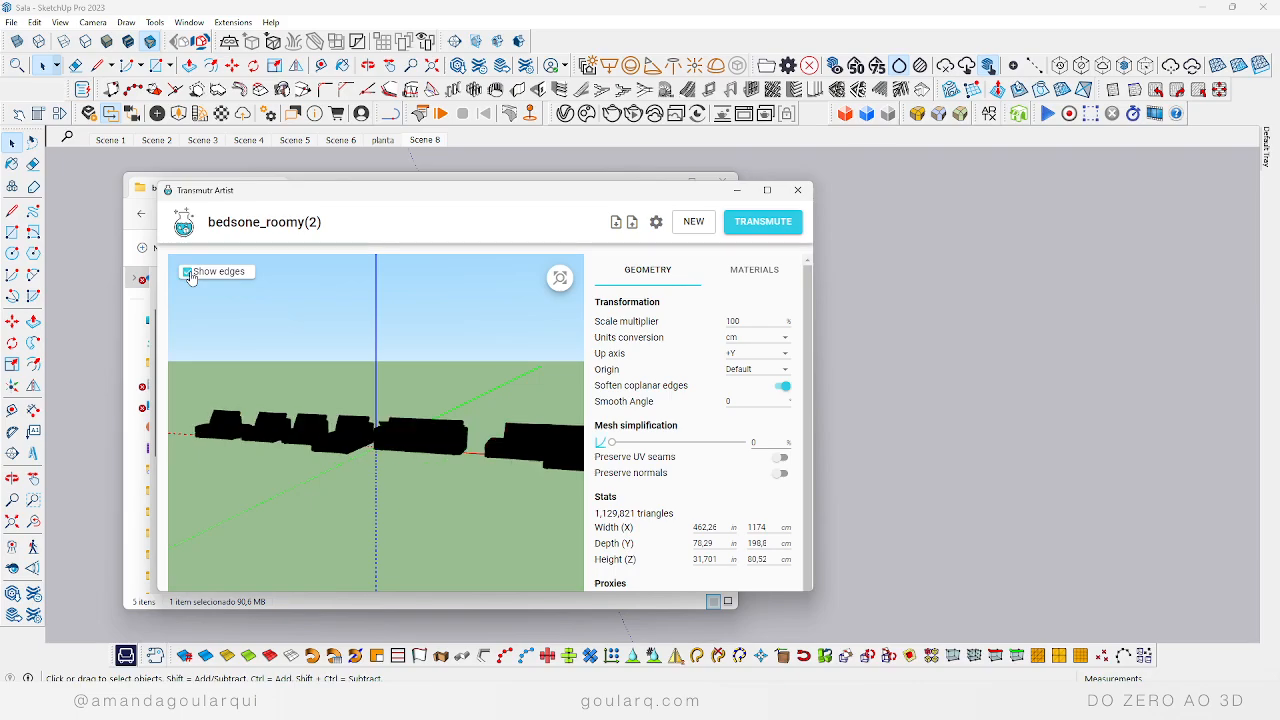
pyautogui.scroll(3, 458, 440)
pyautogui.scroll(6, 458, 440)
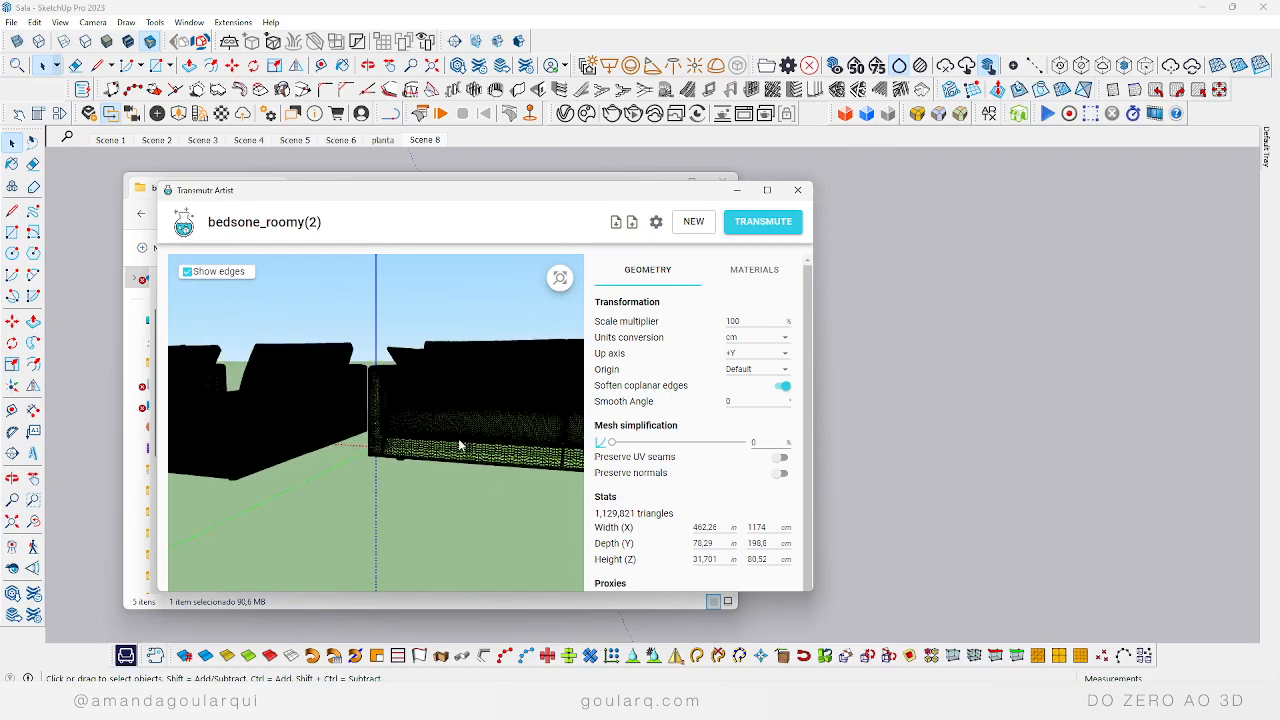
pyautogui.moveTo(495, 360); pyautogui.dragTo(450, 390)
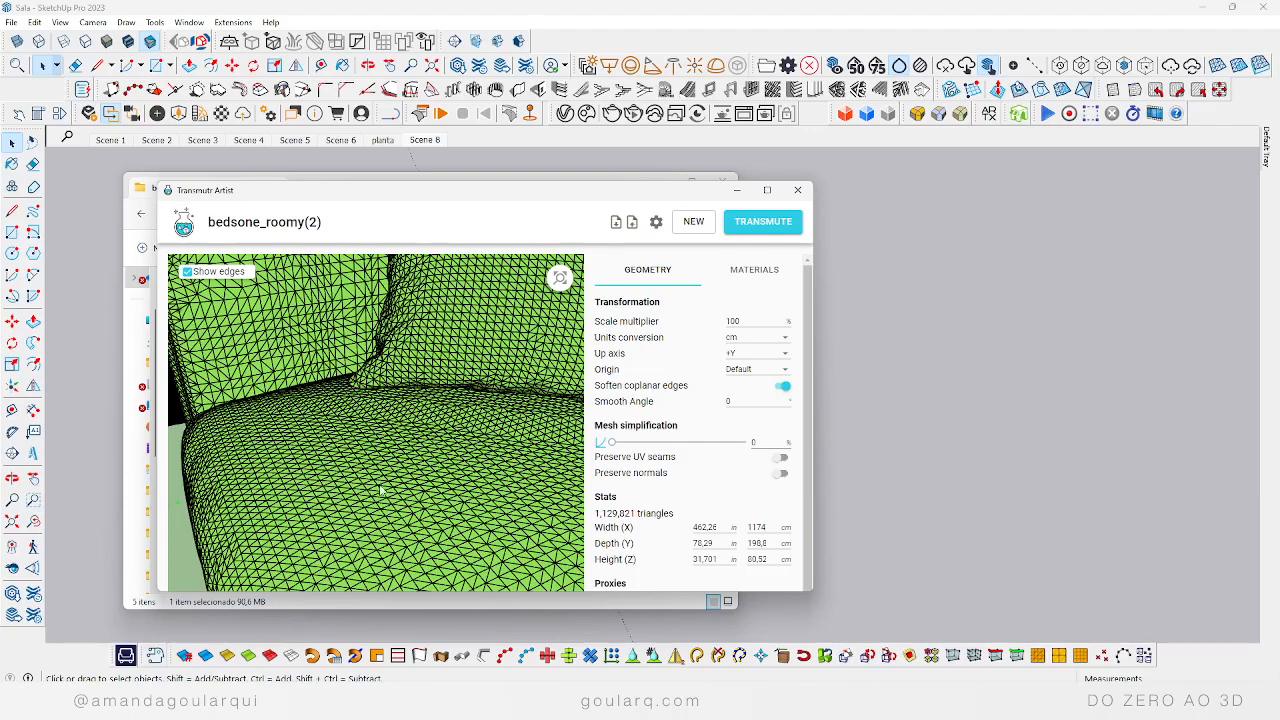
pyautogui.scroll(-3, 322, 418)
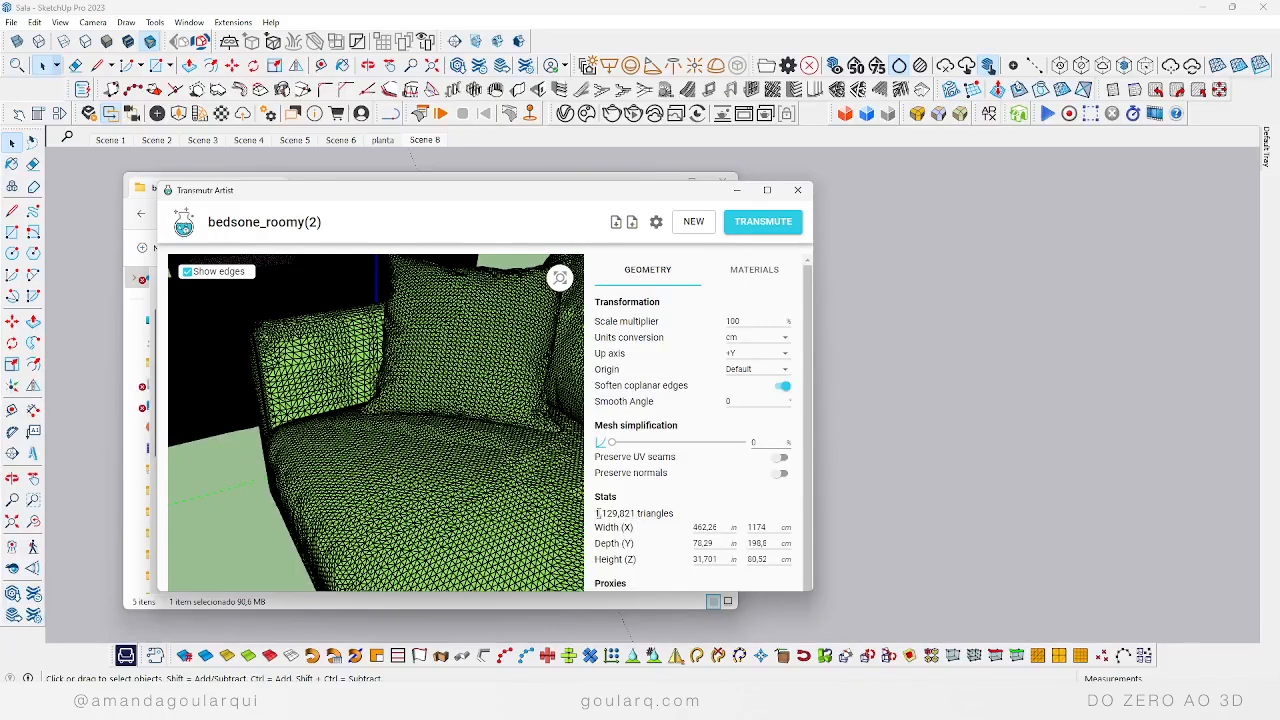
pyautogui.moveTo(599, 514); pyautogui.dragTo(677, 517)
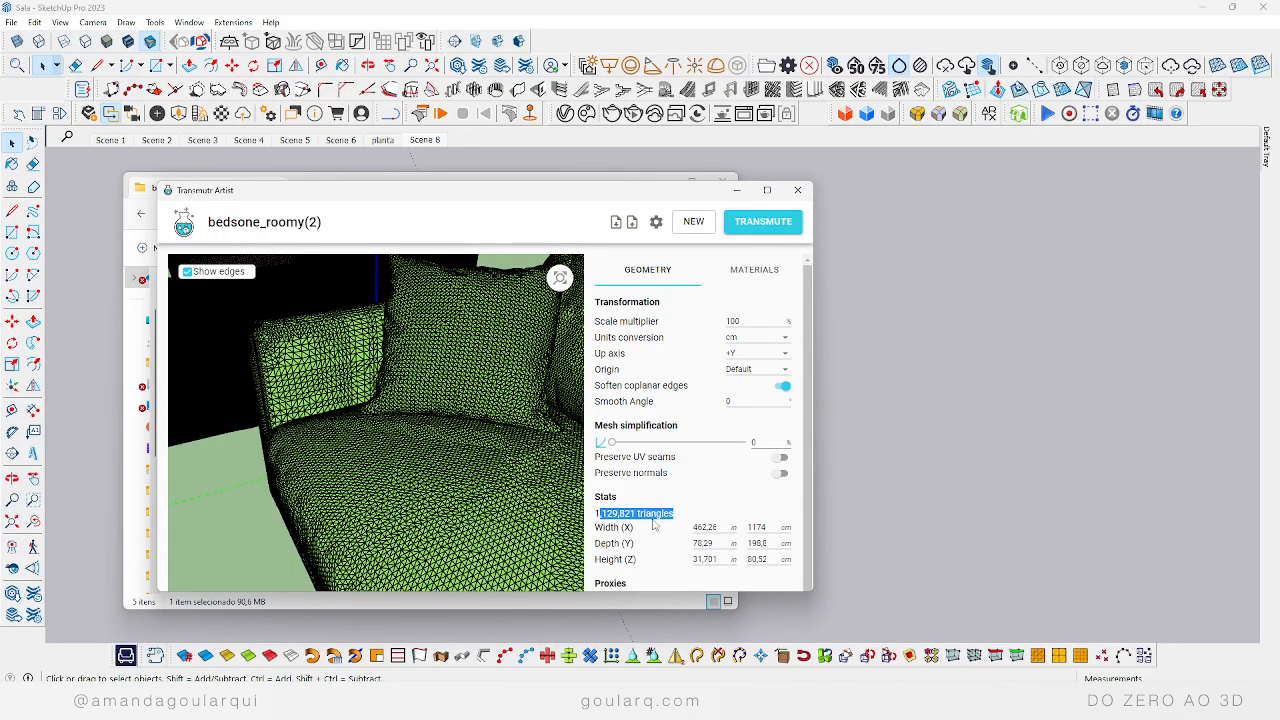
pyautogui.click(721, 527)
# Step: Set the mesh simplification to 60 % and check the reduced mesh on the green sofa
pyautogui.moveTo(611, 424); pyautogui.dragTo(682, 428)
pyautogui.click(766, 442)
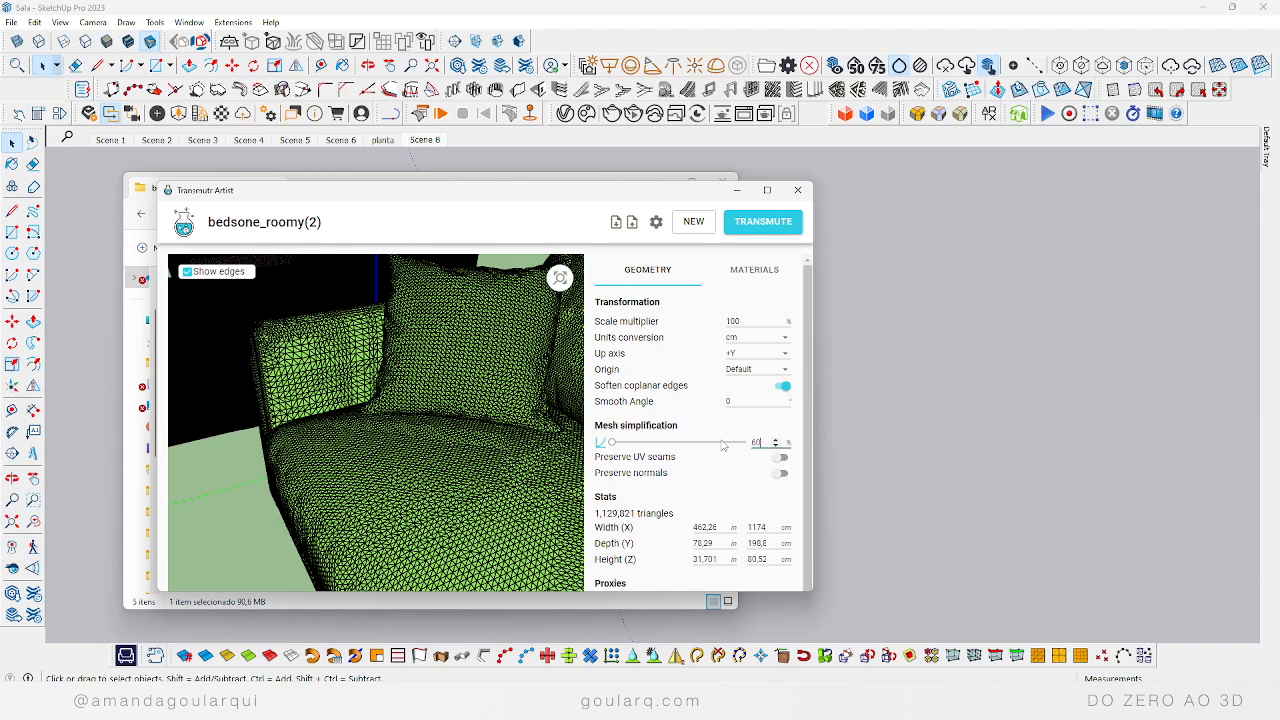
pyautogui.write('60')
pyautogui.press('Return')
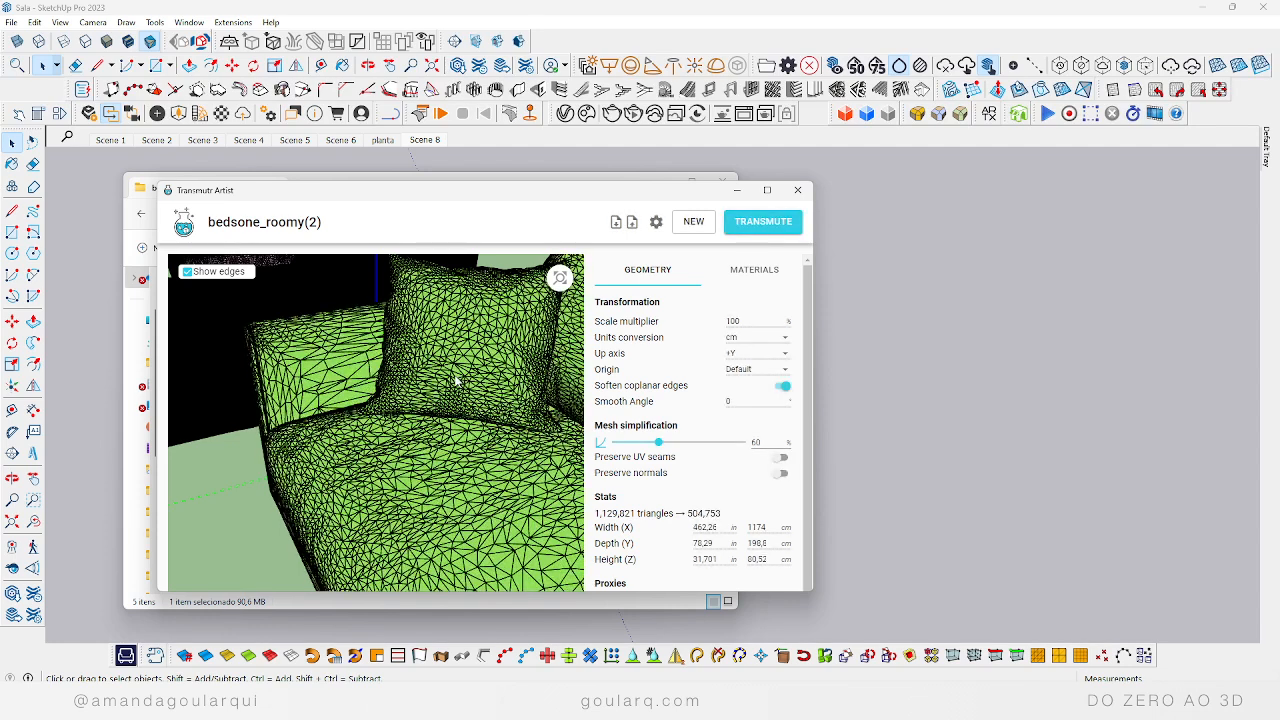
pyautogui.scroll(-5, 452, 378)
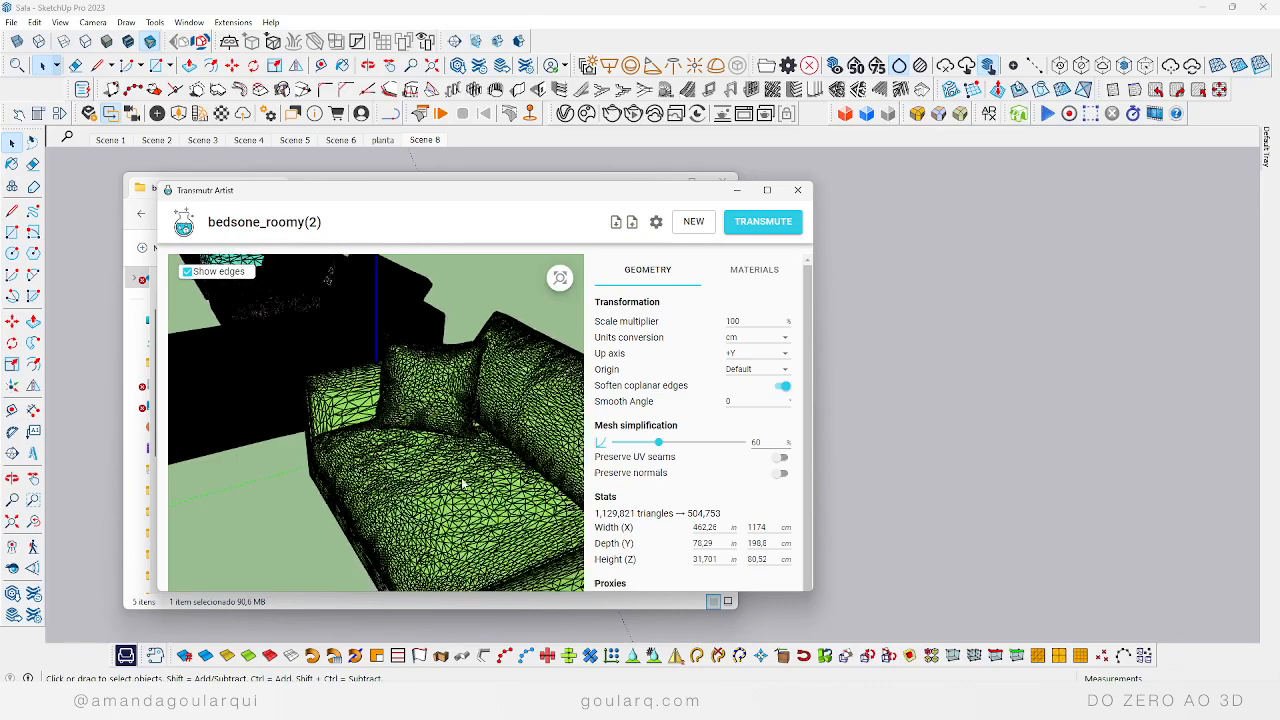
pyautogui.moveTo(452, 378); pyautogui.dragTo(376, 447)
pyautogui.scroll(3, 289, 449)
pyautogui.scroll(-3, 289, 449)
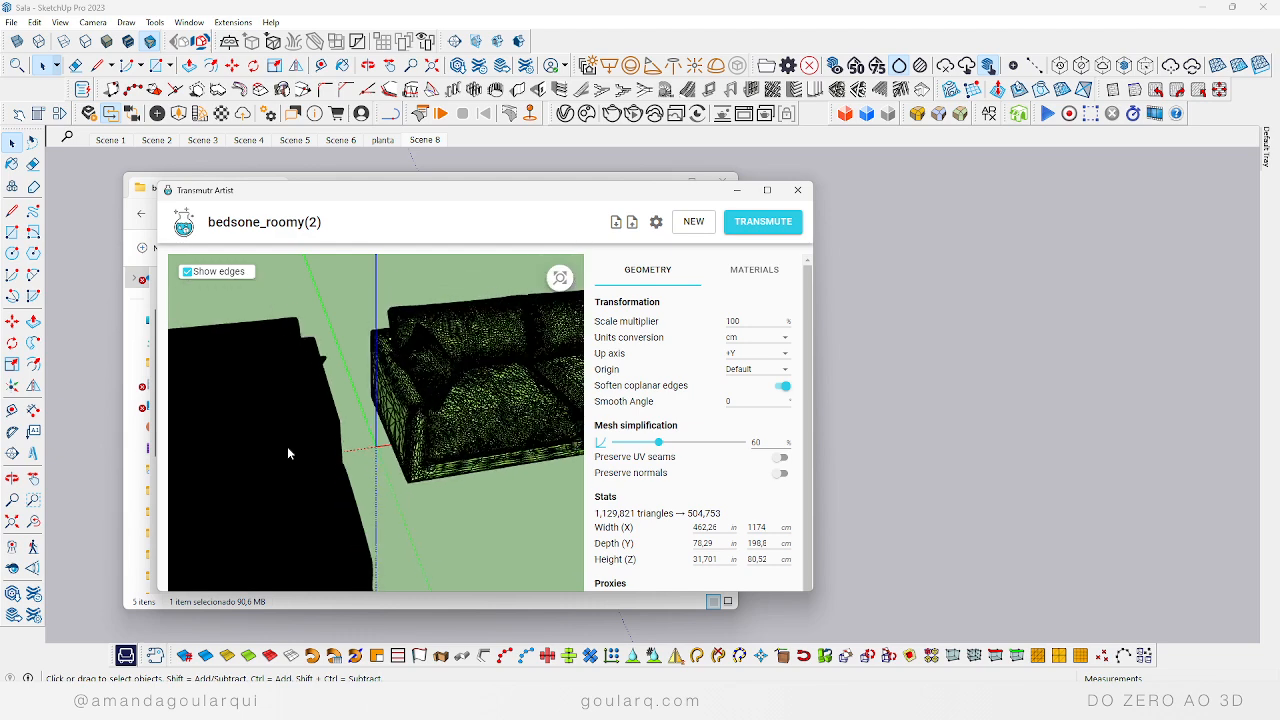
# Step: Change the diffuse colour of the black wire_000000000 material to a light pinkish grey
pyautogui.click(741, 264)
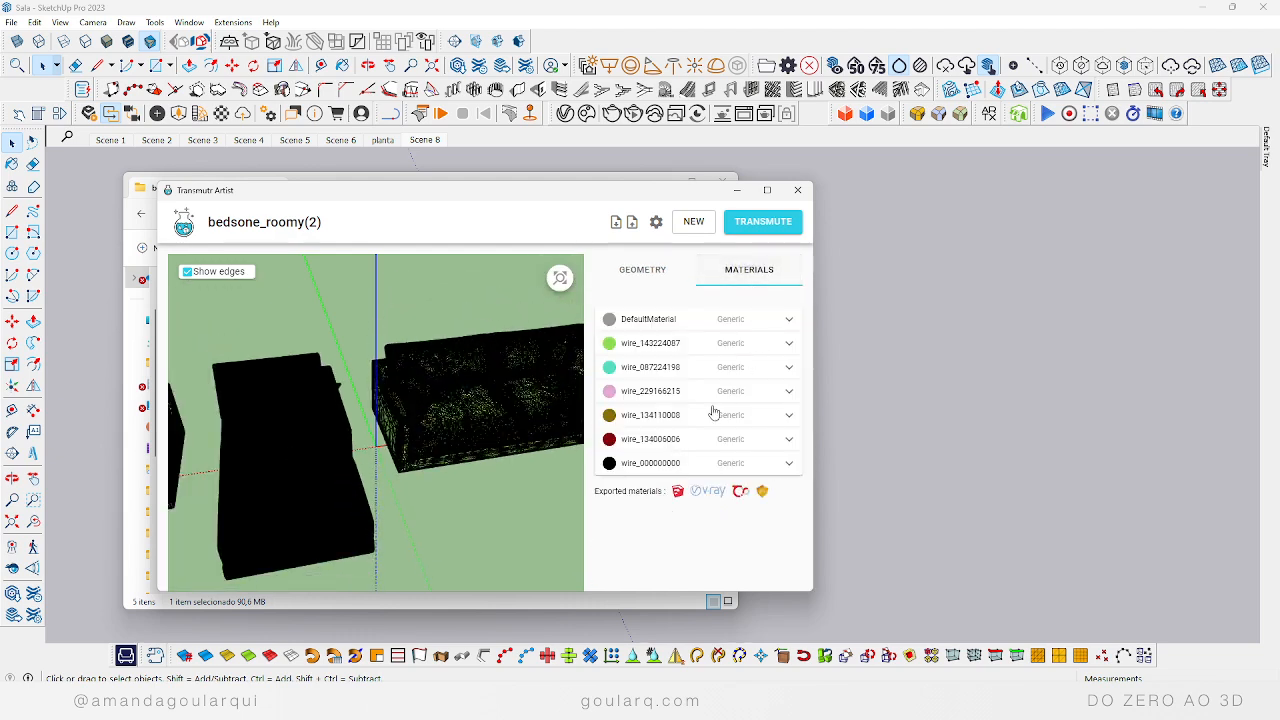
pyautogui.click(776, 465)
pyautogui.click(742, 504)
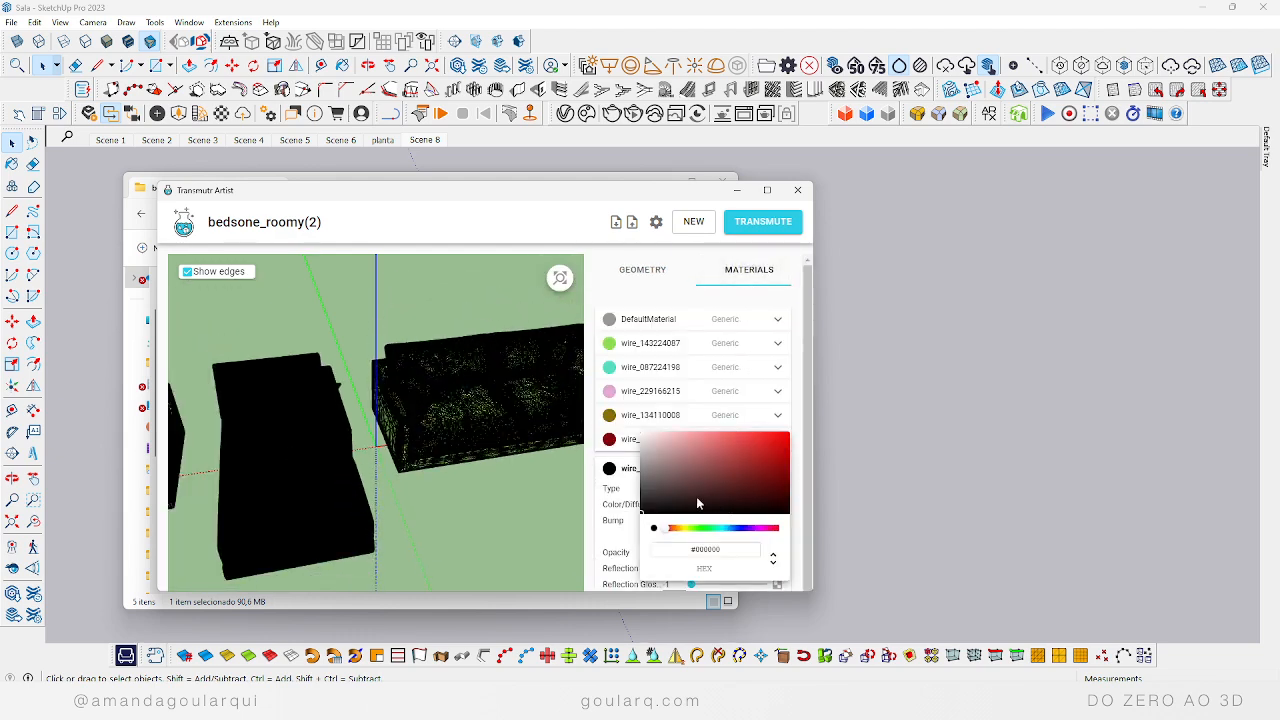
pyautogui.click(651, 441)
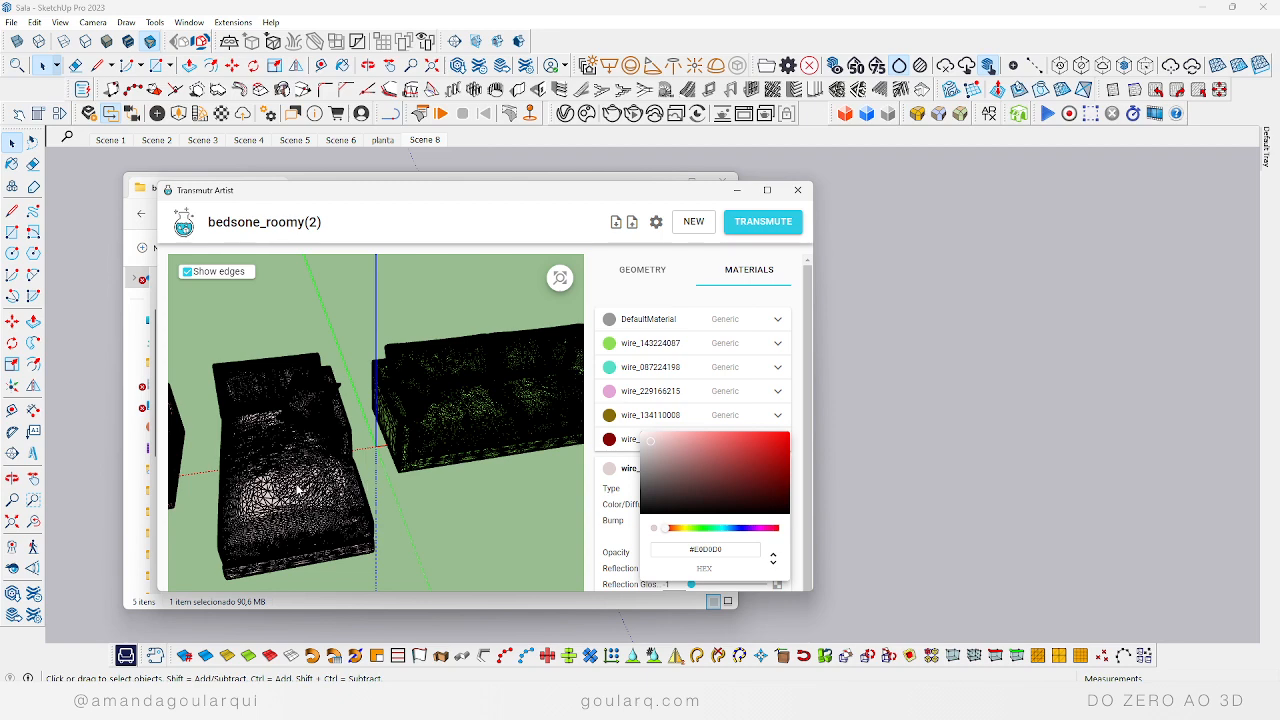
pyautogui.click(481, 370)
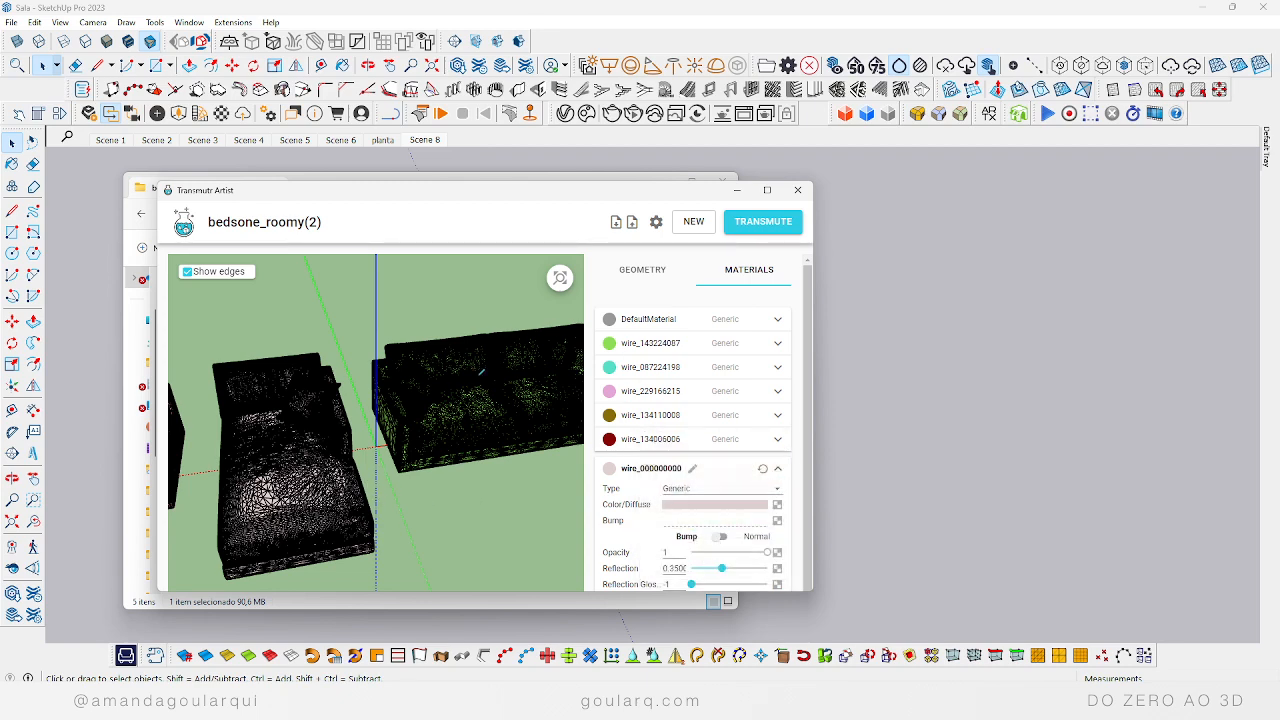
# Step: Try a mesh simplification of 80 % and inspect the reduced mesh on the green and grey sofas
pyautogui.click(645, 270)
pyautogui.moveTo(509, 371); pyautogui.dragTo(400, 414)
pyautogui.doubleClick(756, 442)
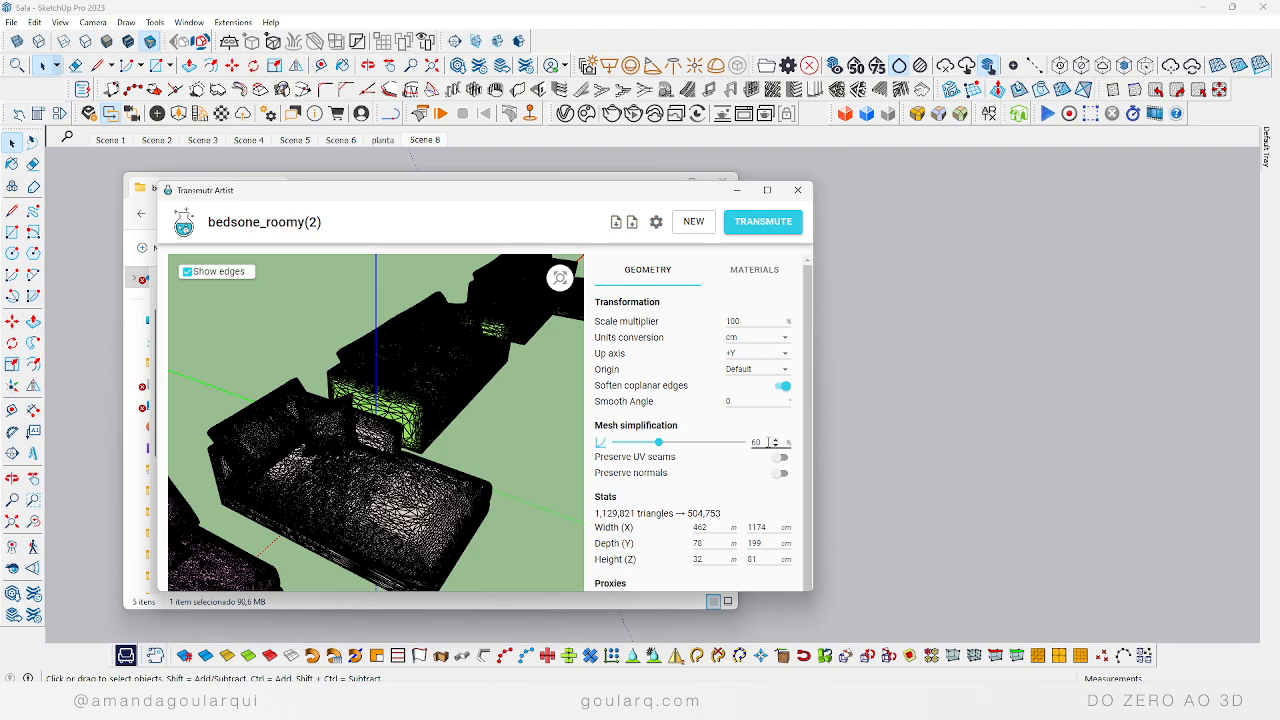
pyautogui.write('80')
pyautogui.press('Return')
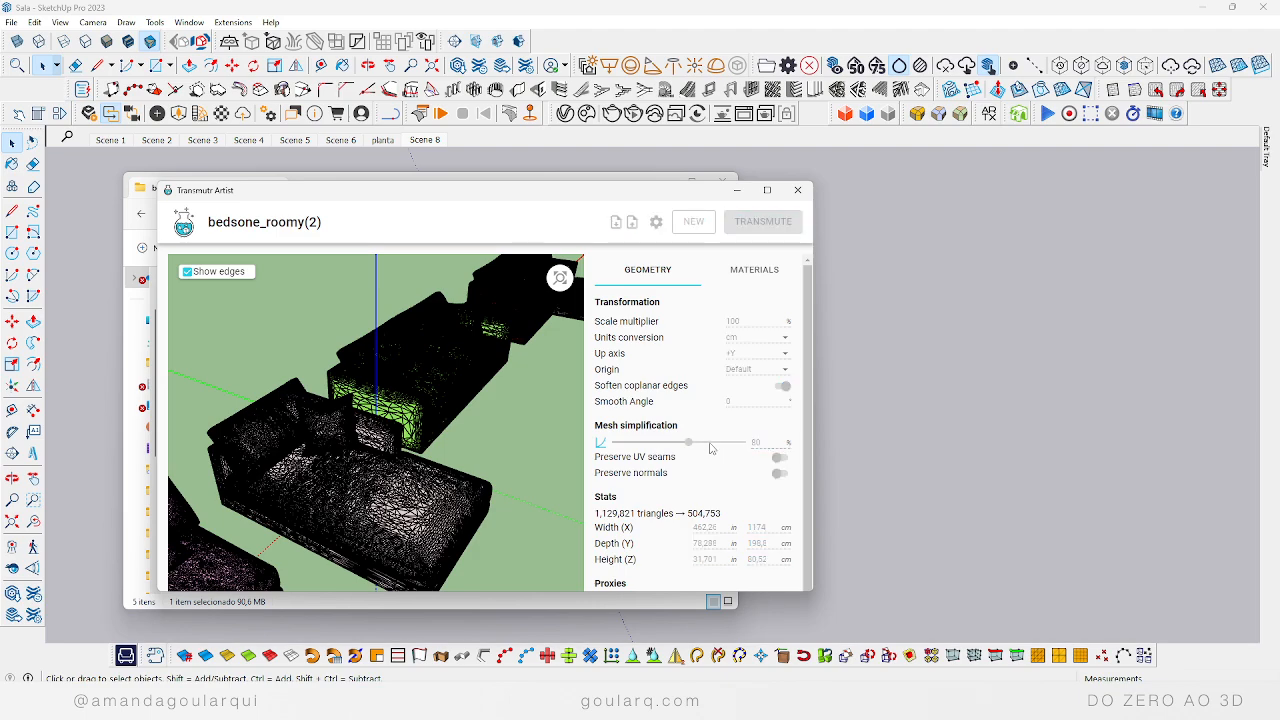
pyautogui.moveTo(463, 489); pyautogui.dragTo(358, 499)
pyautogui.scroll(5, 358, 499)
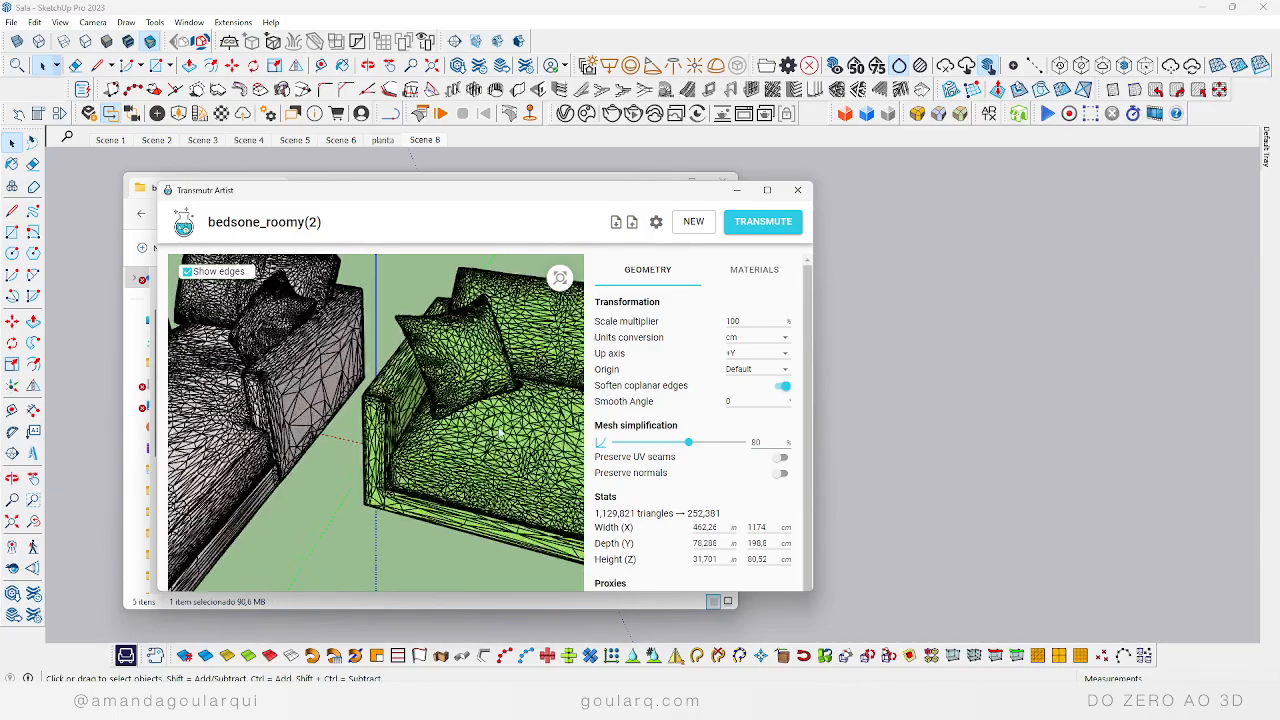
pyautogui.scroll(-4, 170, 430)
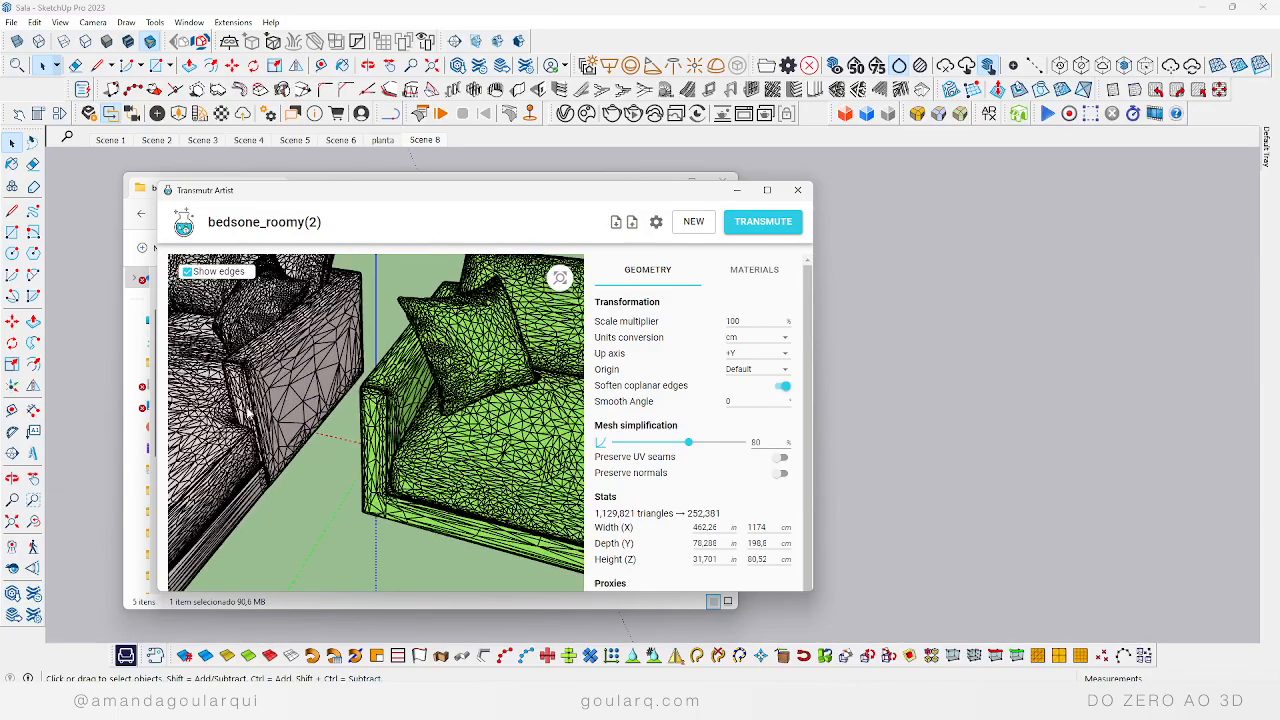
pyautogui.scroll(4, 530, 437)
pyautogui.scroll(-5, 530, 437)
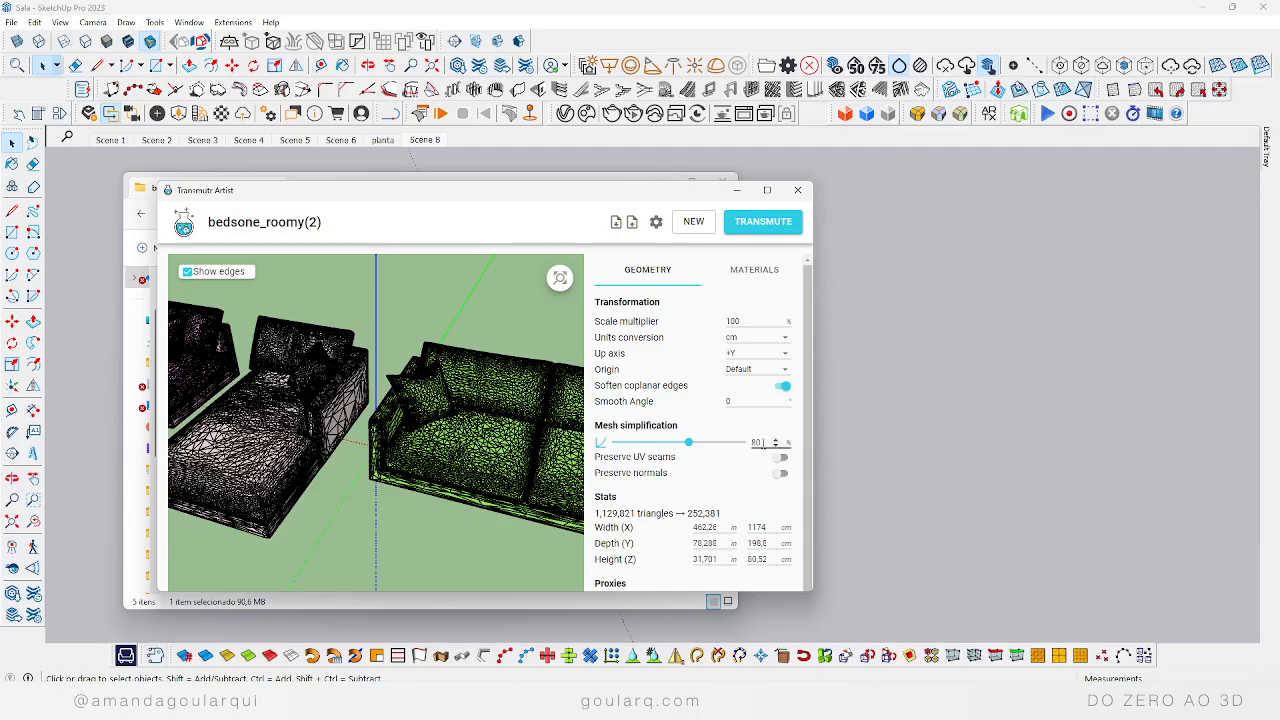
# Step: Set the mesh simplification to 90 % and check the triangle count and the reduced mesh across the sofas in the preview
pyautogui.doubleClick(756, 442)
pyautogui.write('90')
pyautogui.press('Return')
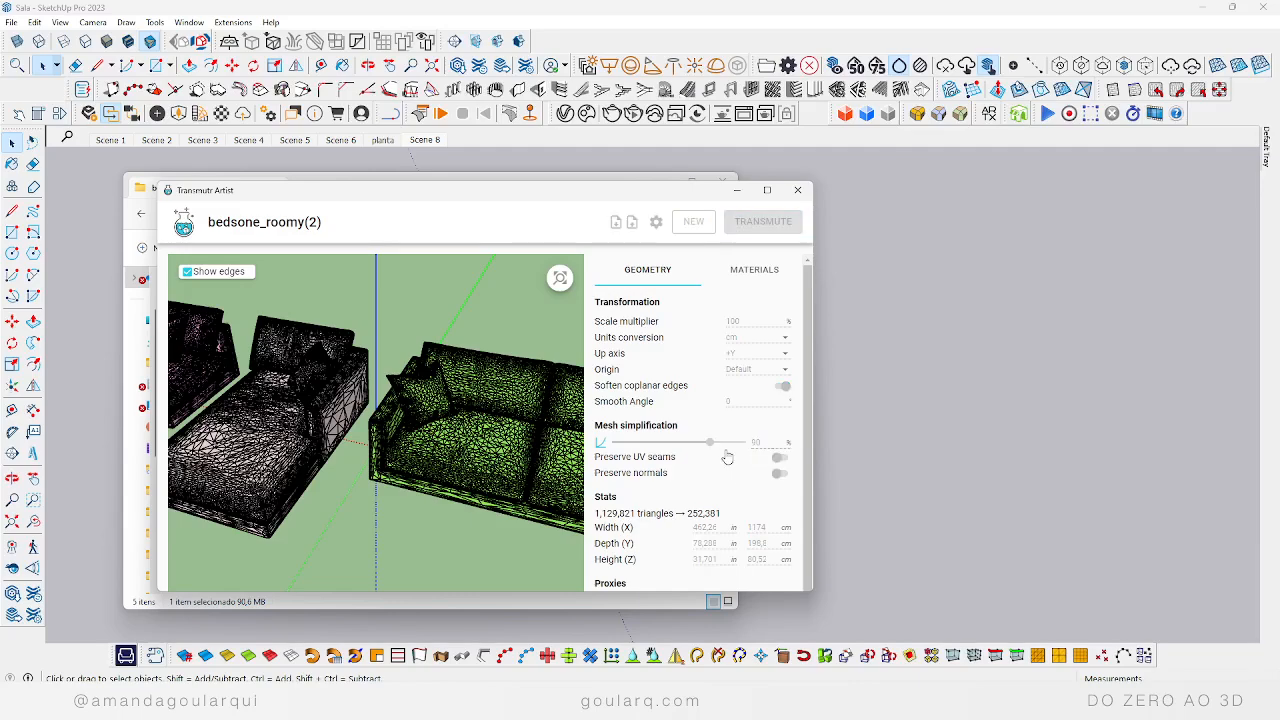
pyautogui.moveTo(320, 422); pyautogui.dragTo(420, 450)
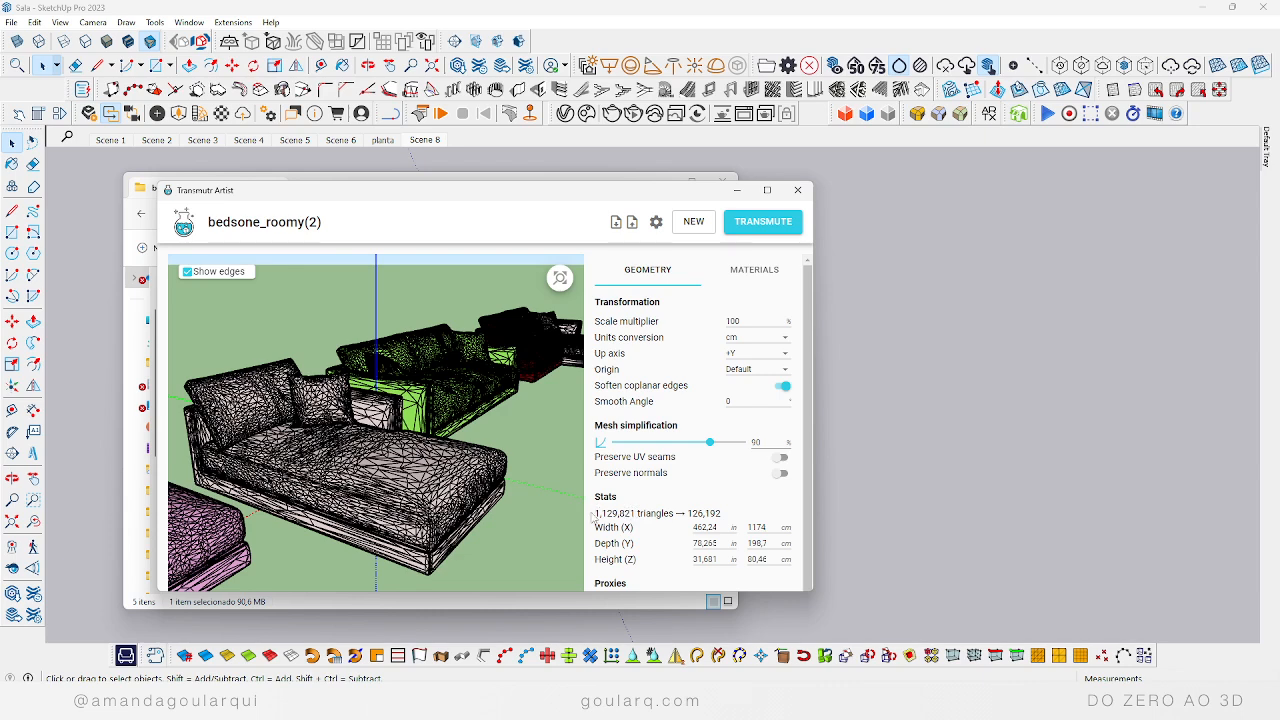
pyautogui.moveTo(604, 513); pyautogui.dragTo(728, 514)
pyautogui.click(747, 515)
pyautogui.moveTo(418, 436); pyautogui.dragTo(425, 437)
pyautogui.scroll(-5, 300, 452)
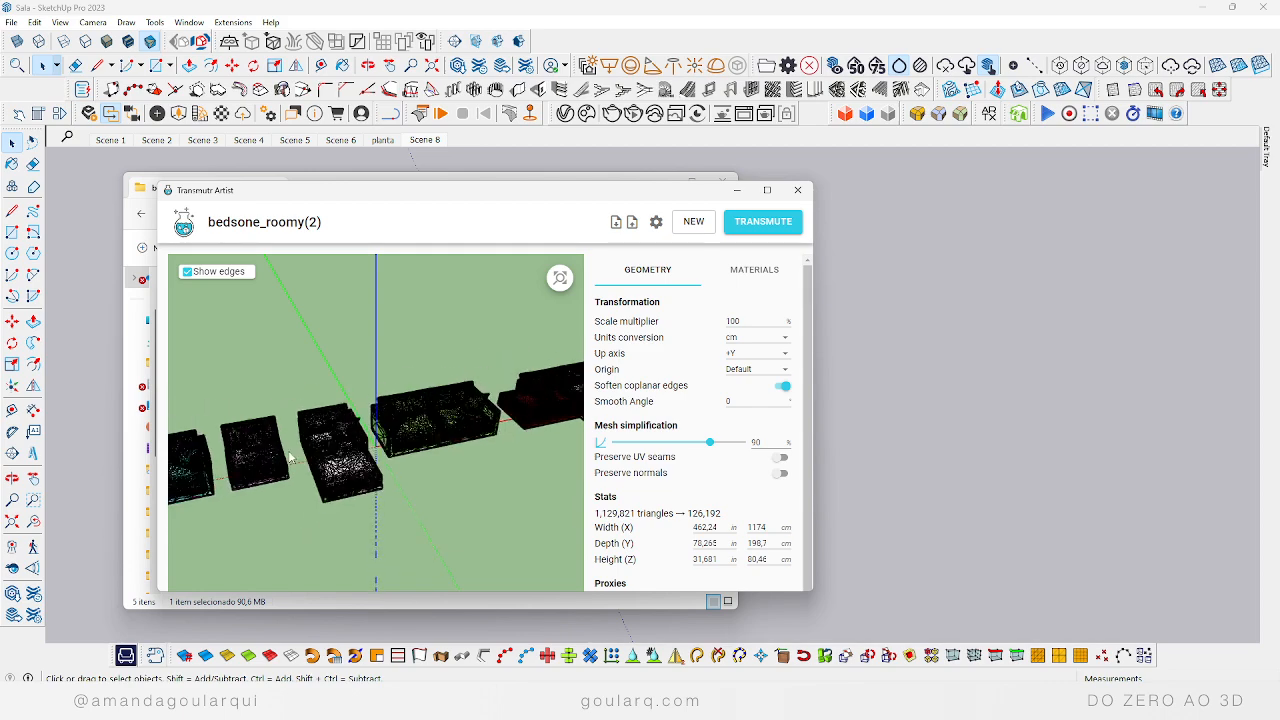
pyautogui.scroll(10, 290, 457)
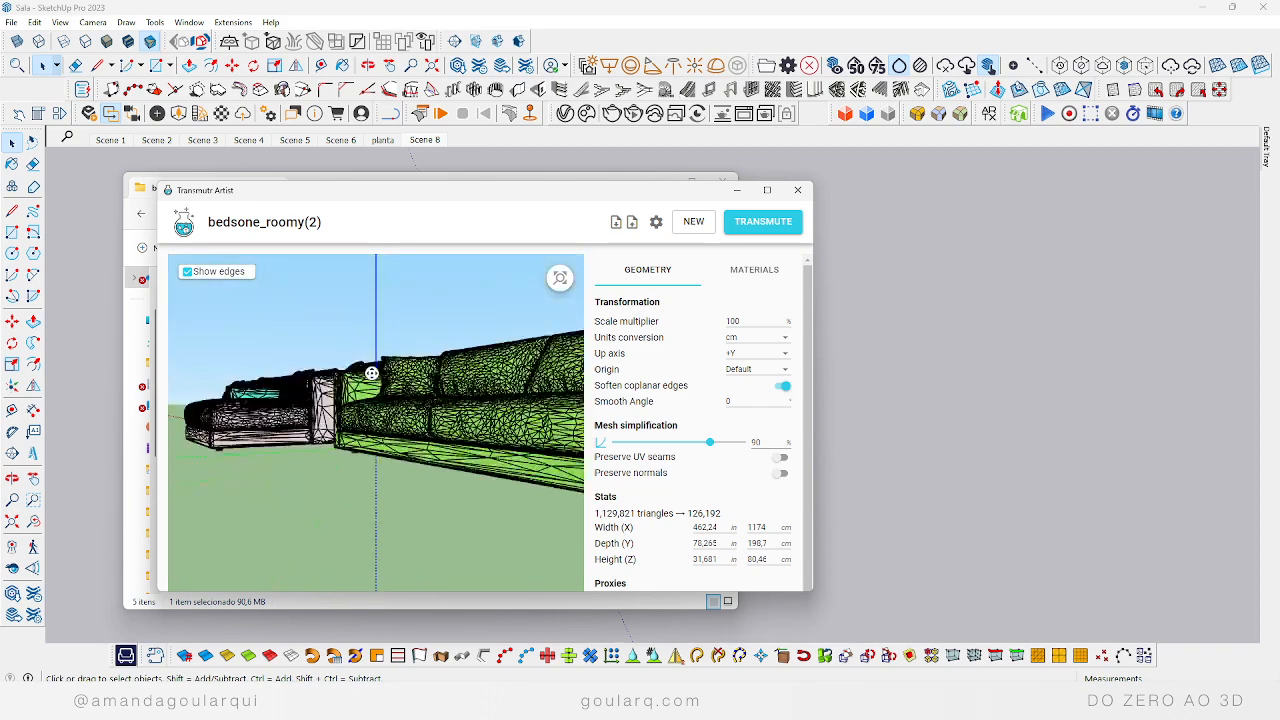
pyautogui.moveTo(372, 373); pyautogui.dragTo(377, 404)
pyautogui.scroll(-4, 289, 381)
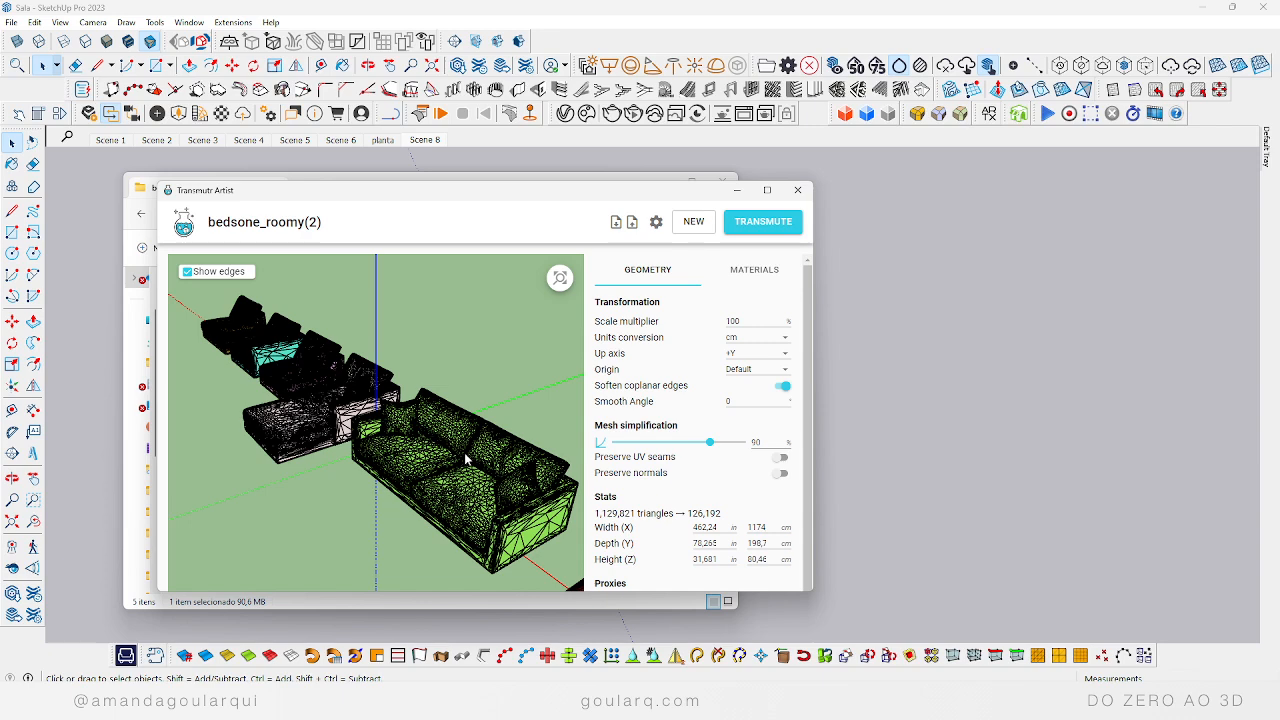
# Step: Transmute the sofas and save them as the SketchUp file bedsone_roomy(2).skp in the bedsone_roomy folder
pyautogui.moveTo(473, 201); pyautogui.dragTo(445, 200)
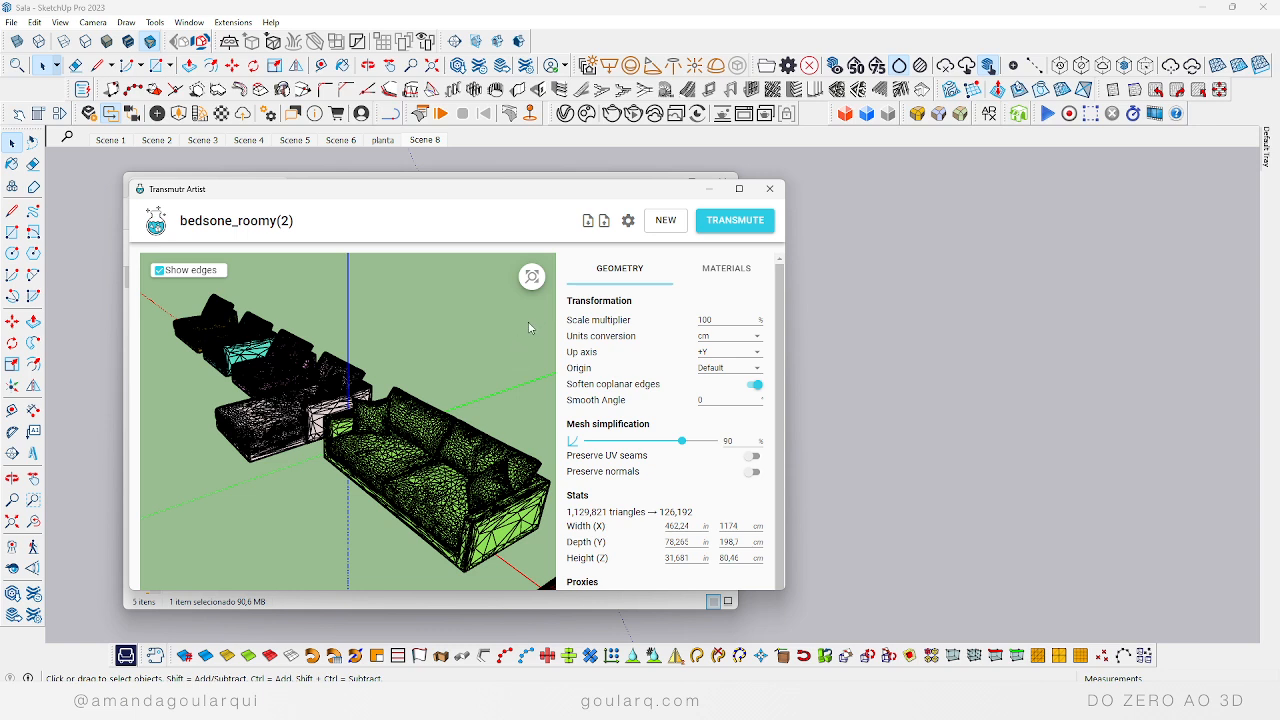
pyautogui.click(729, 222)
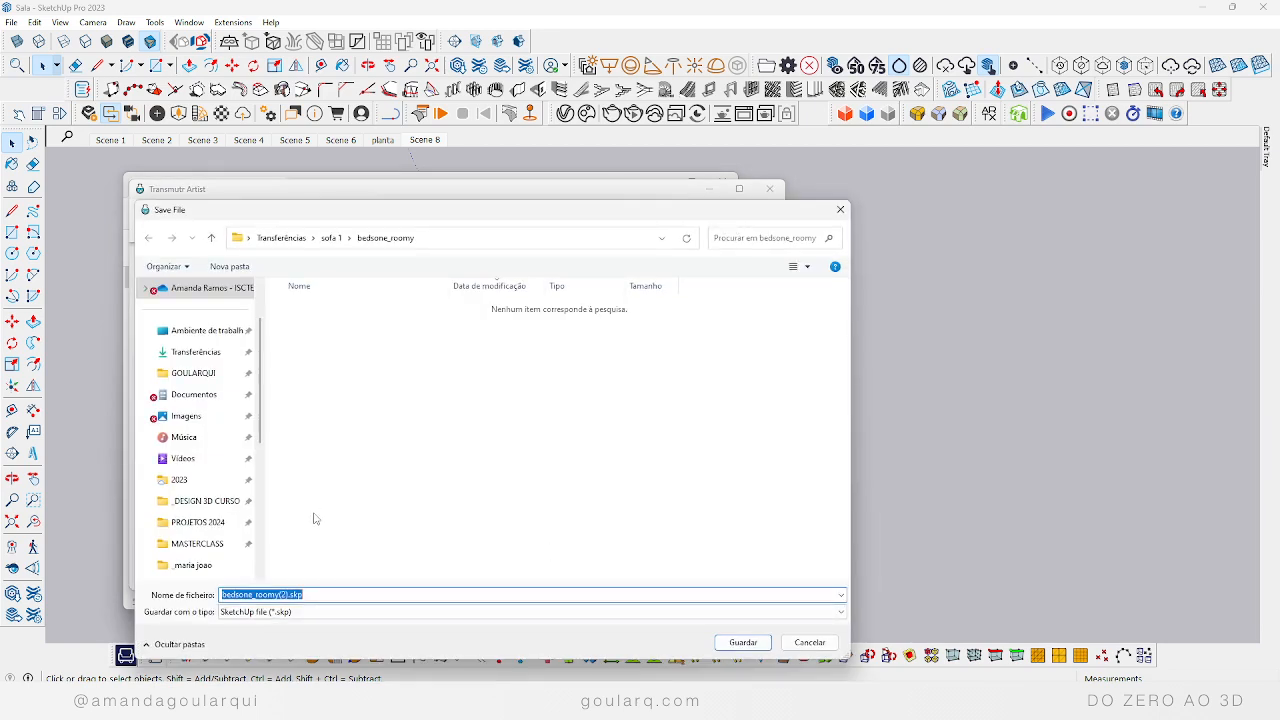
pyautogui.moveTo(264, 526); pyautogui.dragTo(249, 524)
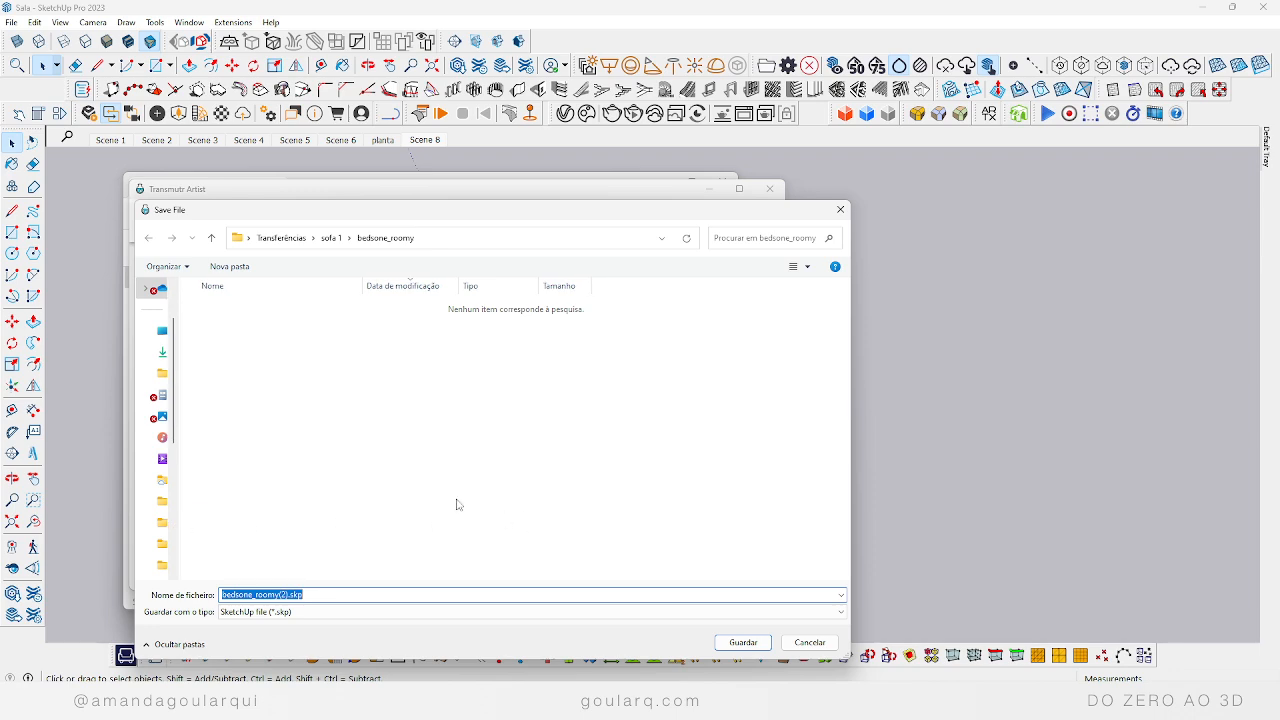
pyautogui.click(743, 642)
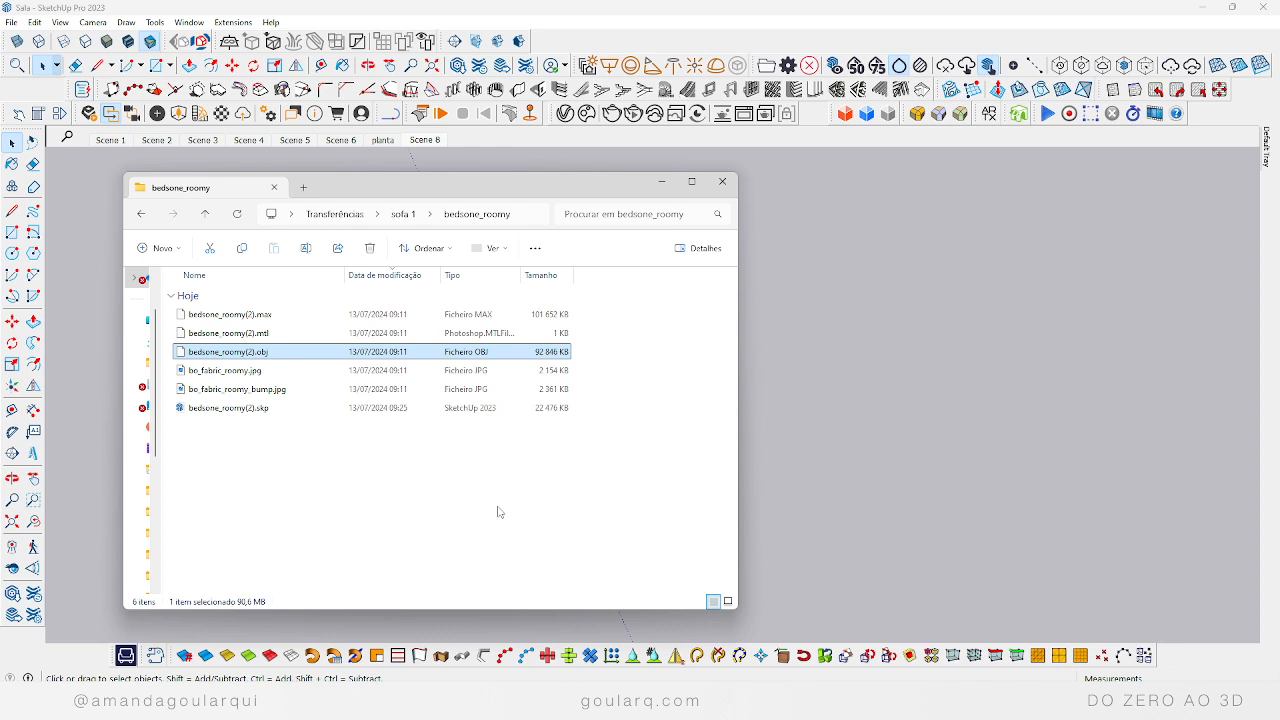
# Step: Bring bedsone_roomy(2).skp from the file folder into the open SketchUp model and place it as a component
pyautogui.click(256, 410)
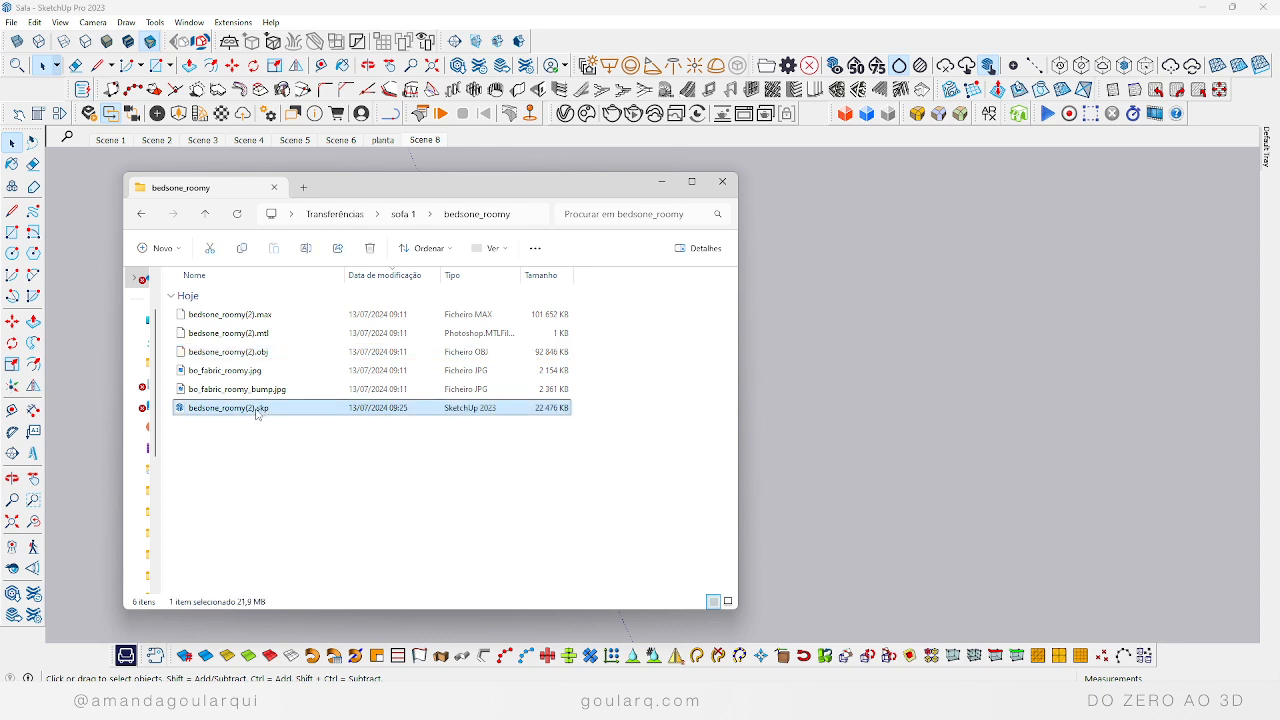
pyautogui.moveTo(256, 410); pyautogui.dragTo(810, 515)
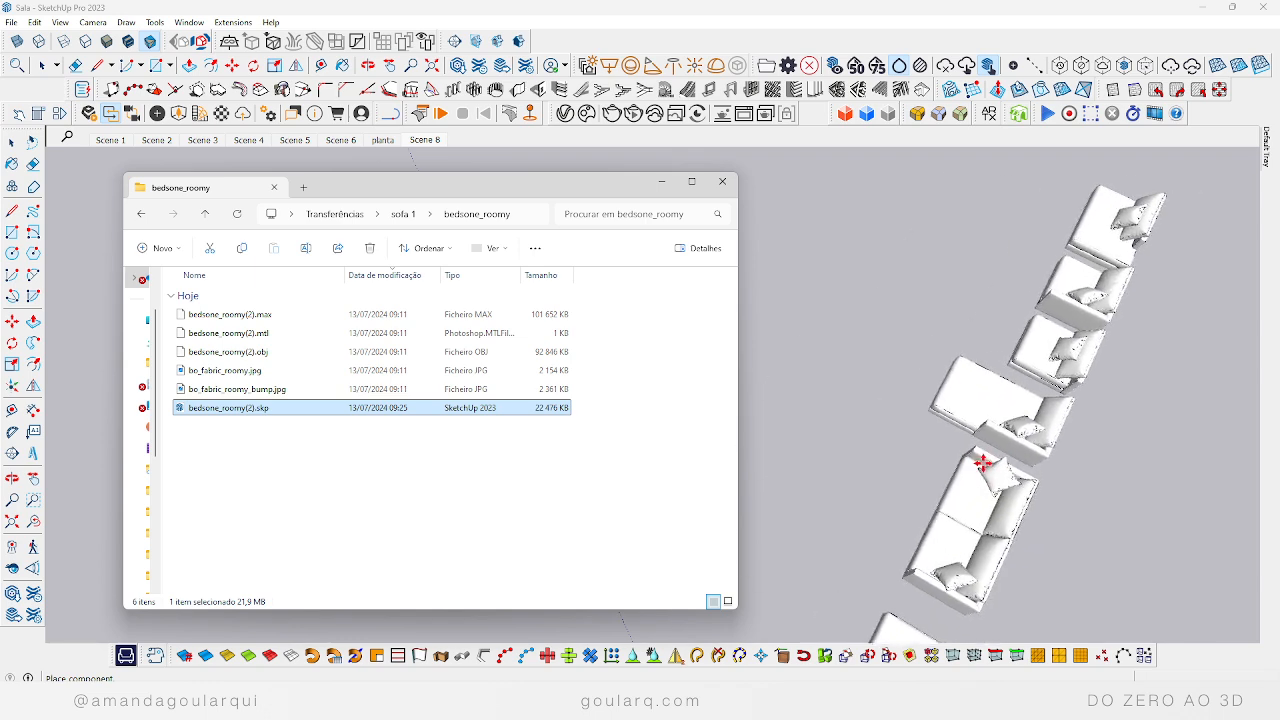
pyautogui.click(573, 254)
pyautogui.scroll(-3, 505, 392)
pyautogui.moveTo(494, 399); pyautogui.dragTo(826, 334, button='middle')
pyautogui.scroll(2, 686, 423)
pyautogui.moveTo(686, 423); pyautogui.dragTo(831, 283, button='middle')
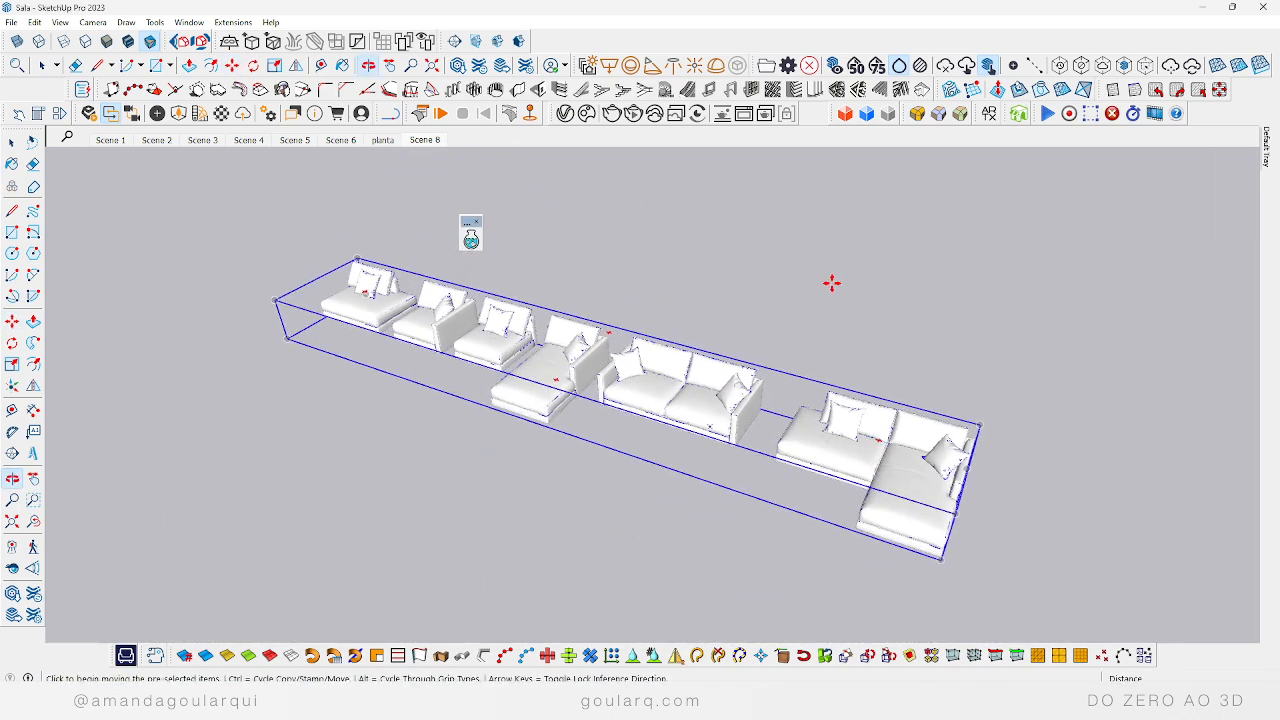
# Step: Examine the imported sofas' surfaces and cushions up close and as a whole set, and clear the selection
pyautogui.scroll(2, 874, 443)
pyautogui.scroll(4, 666, 400)
pyautogui.scroll(3, 334, 349)
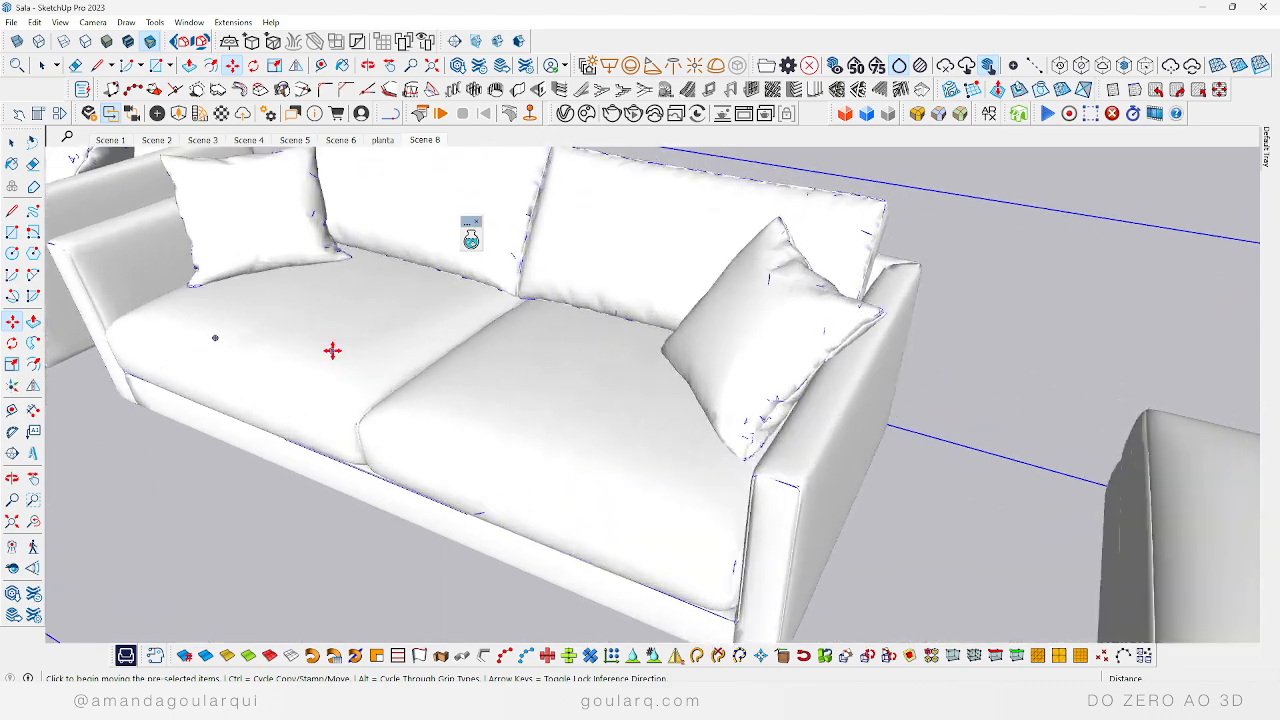
pyautogui.scroll(2, 526, 360)
pyautogui.moveTo(526, 360); pyautogui.dragTo(614, 343, button='middle')
pyautogui.scroll(-5, 541, 378)
pyautogui.scroll(-5, 541, 378)
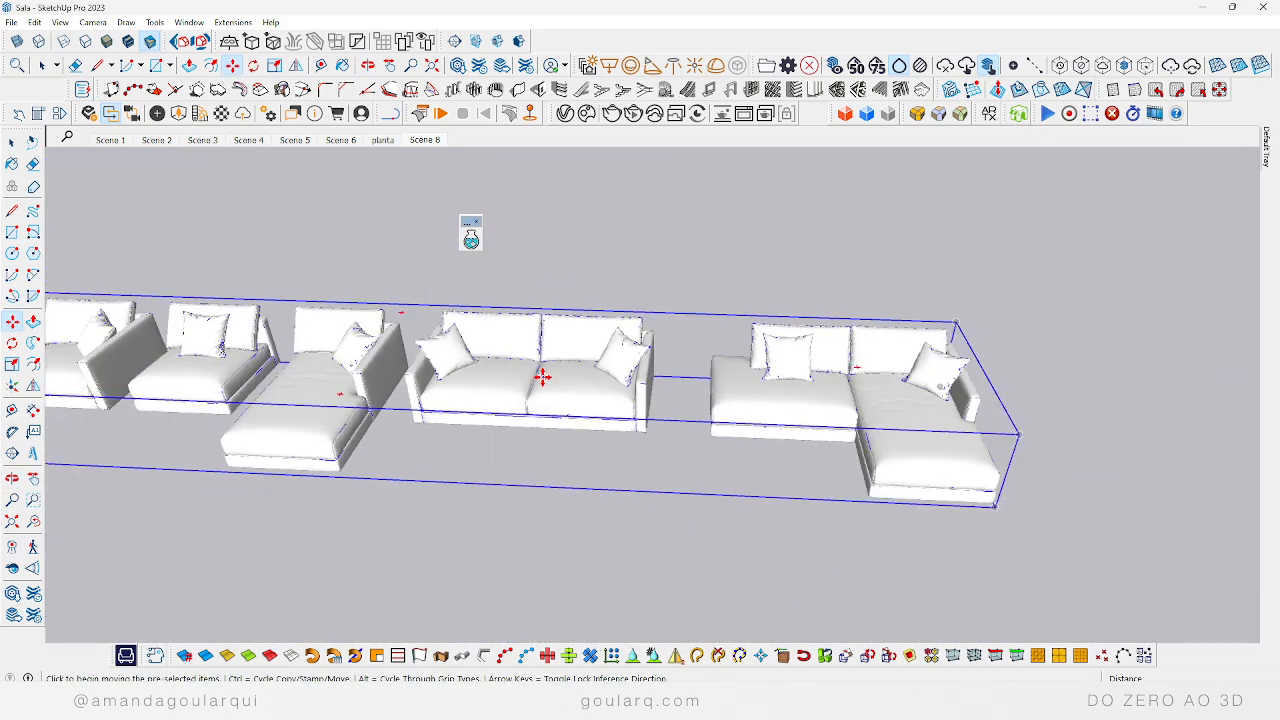
pyautogui.scroll(3, 174, 363)
pyautogui.scroll(-4, 174, 365)
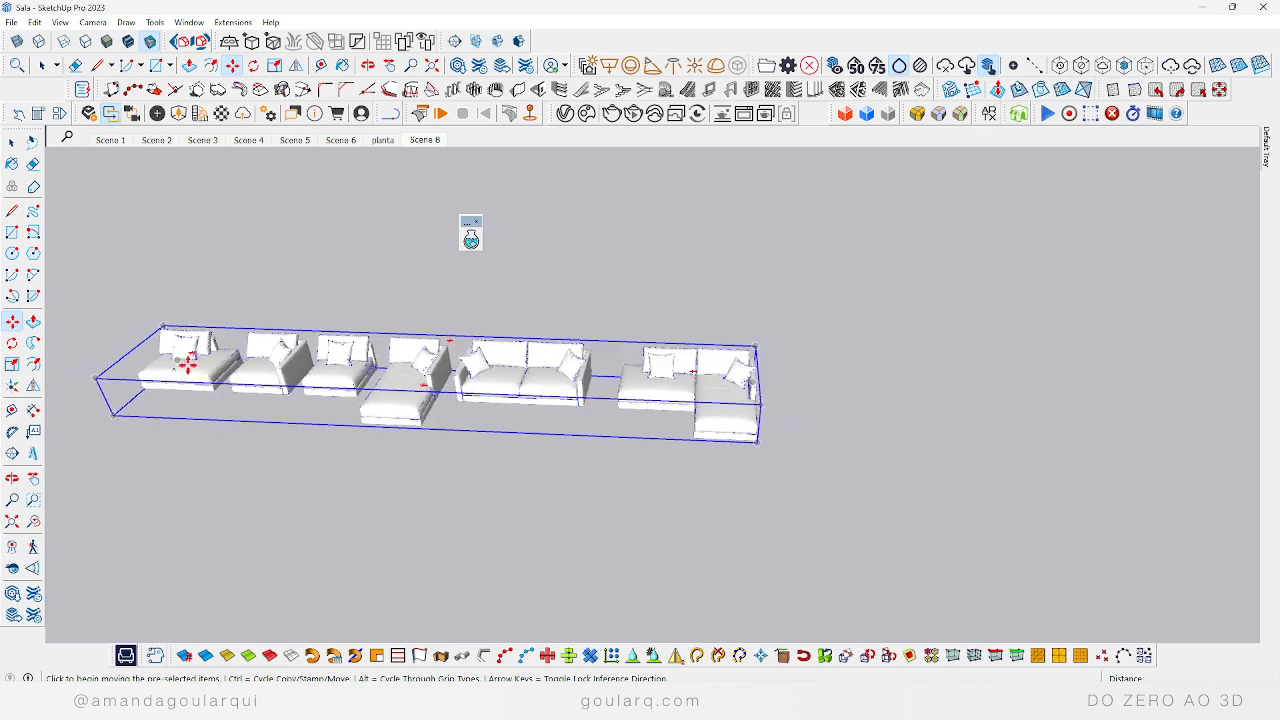
pyautogui.moveTo(470, 398); pyautogui.dragTo(556, 413, button='middle')
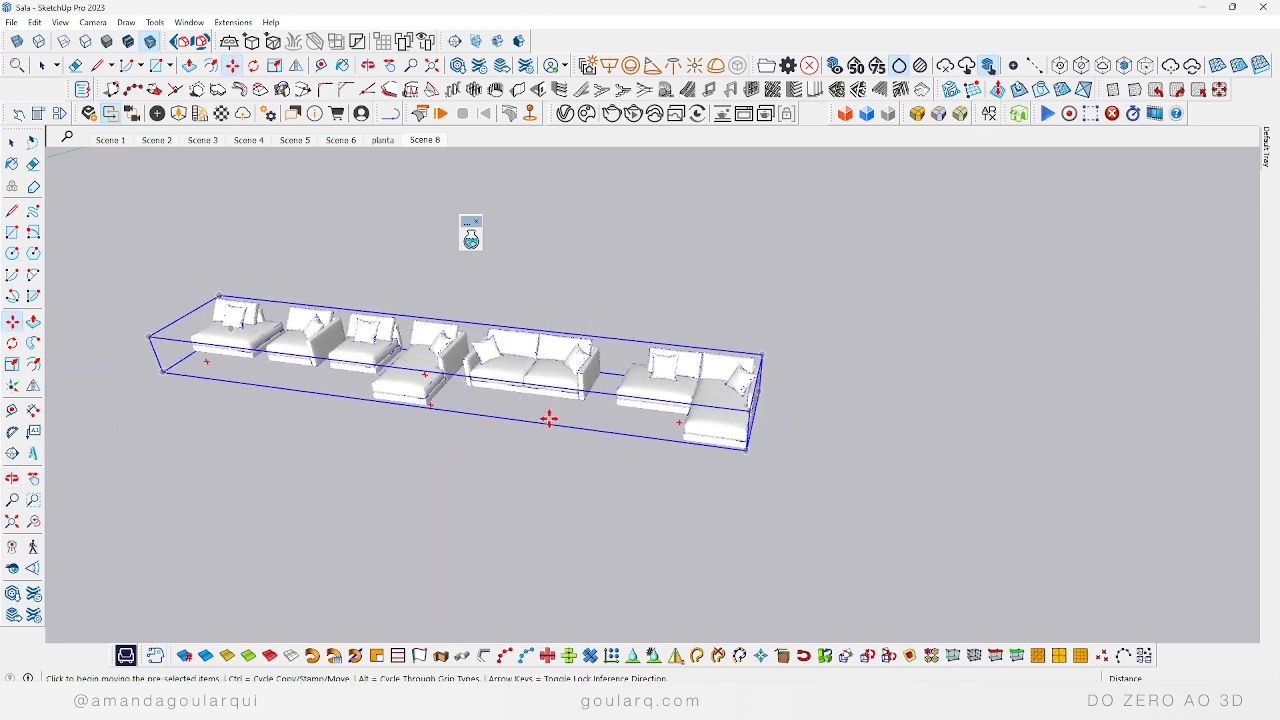
pyautogui.click(12, 142)
pyautogui.click(237, 254)
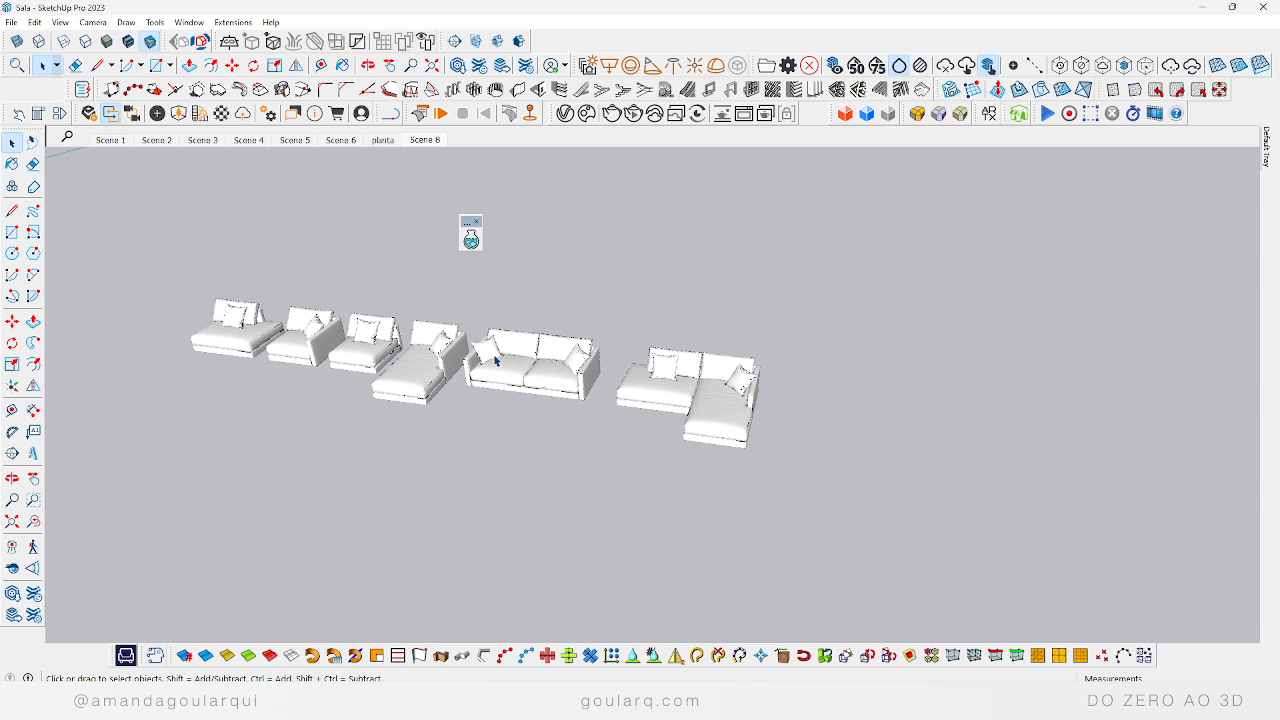
# Step: Dock the floating Transmutr toolbar in the lowest row of toolbars above the model, beside the padlock tool
pyautogui.moveTo(467, 221); pyautogui.dragTo(547, 114)
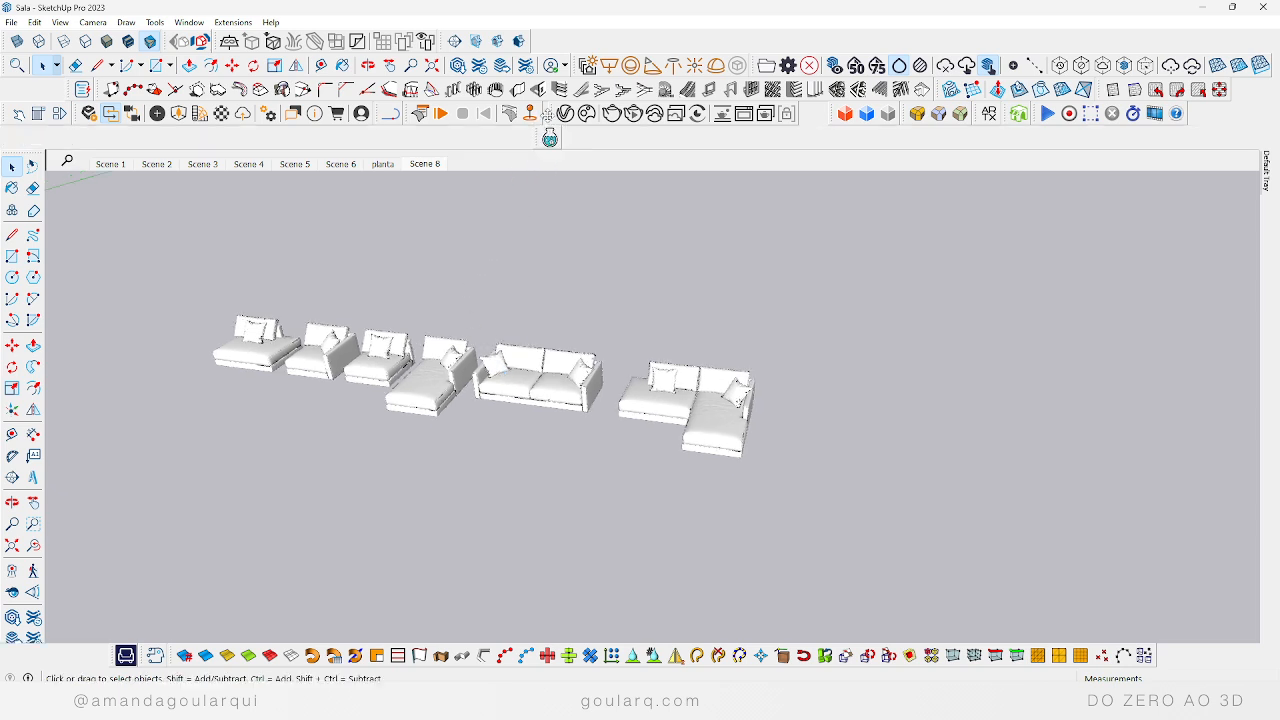
pyautogui.moveTo(725, 138); pyautogui.dragTo(795, 114)
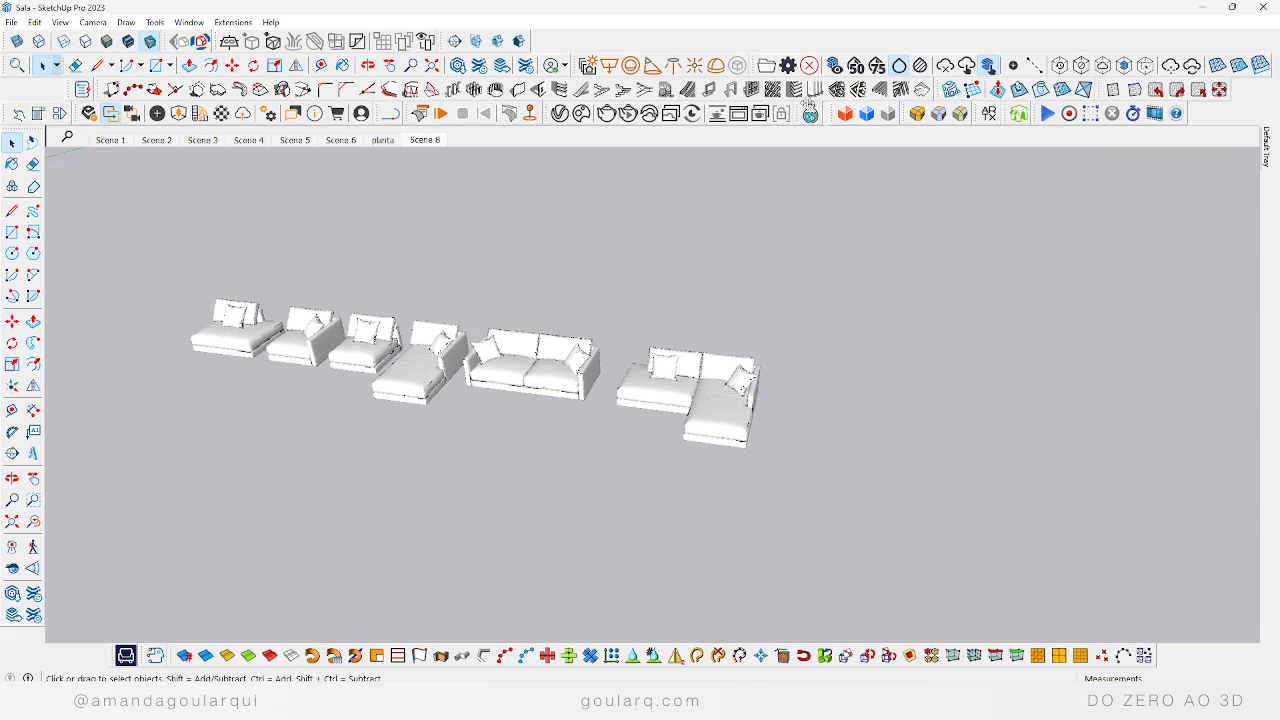
pyautogui.scroll(6, 444, 341)
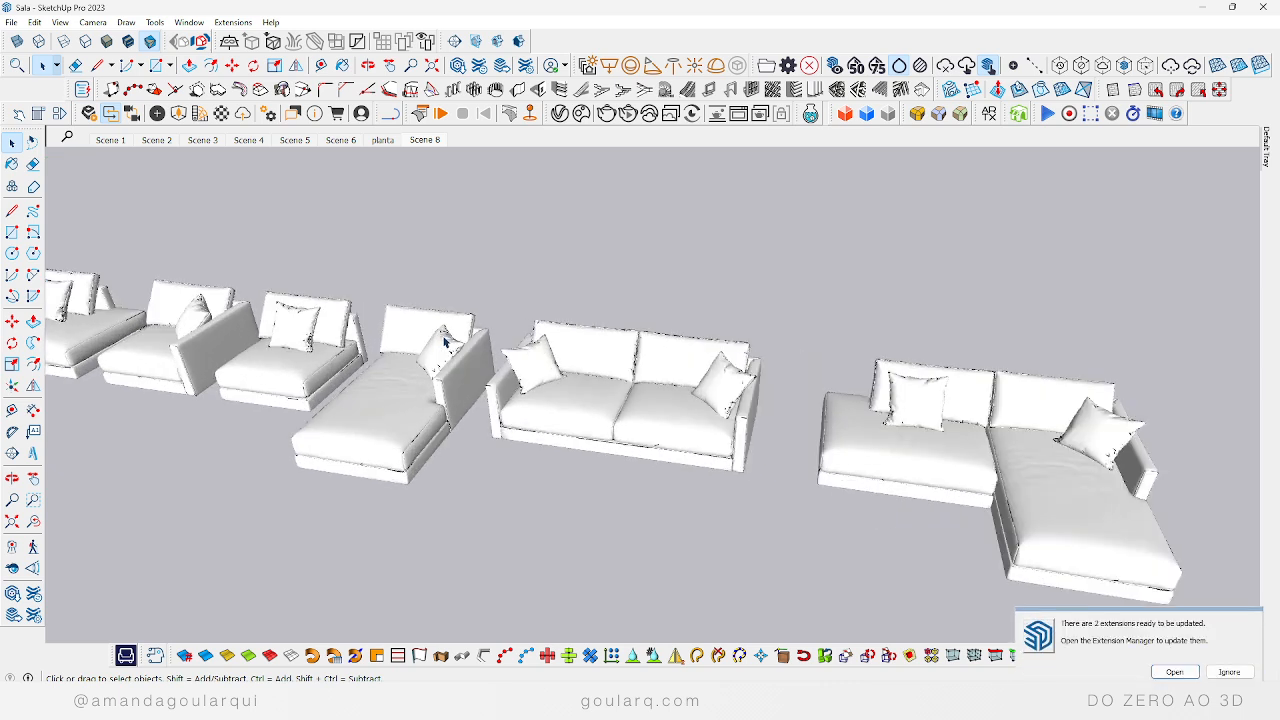
pyautogui.scroll(-2, 508, 408)
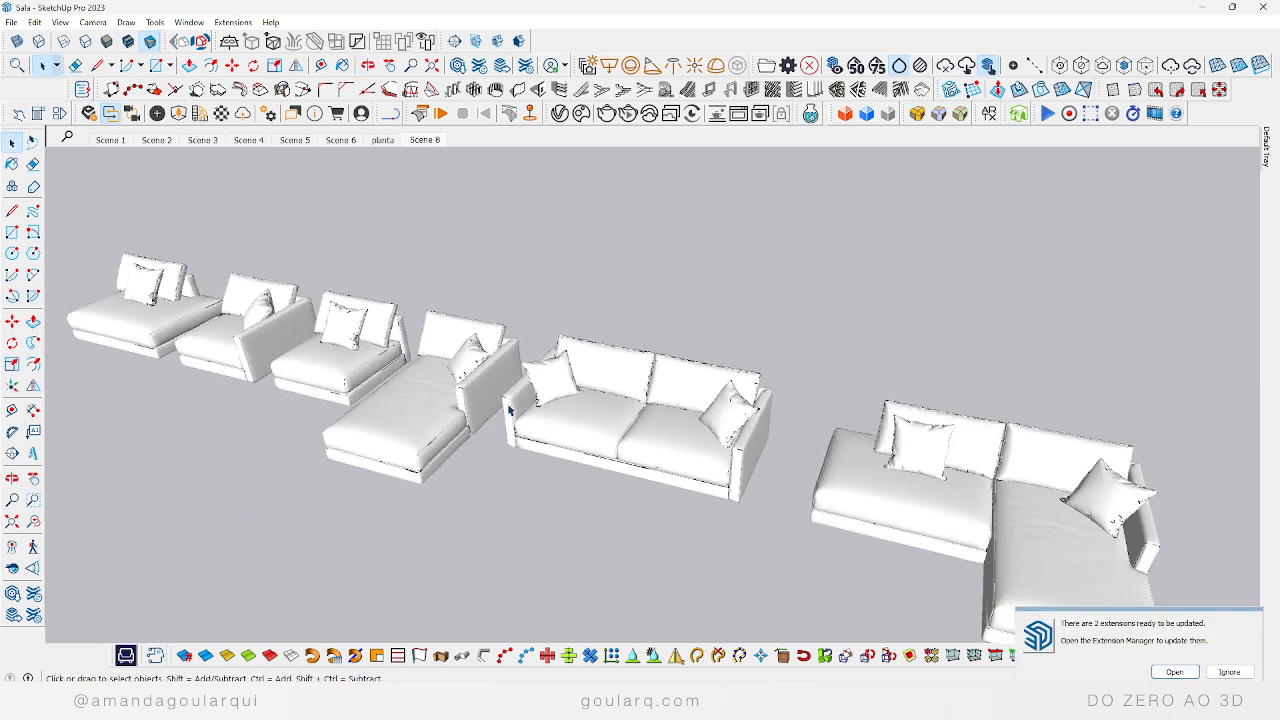